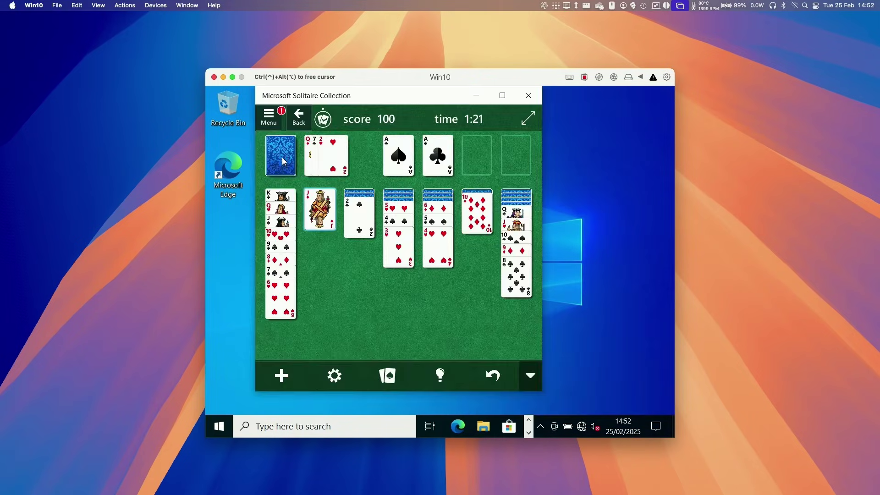
# Draw from the stock, move the 10♣ onto the J♦, and play the 3♣ and the 2♠ to its foundation
pyautogui.click(283, 162)
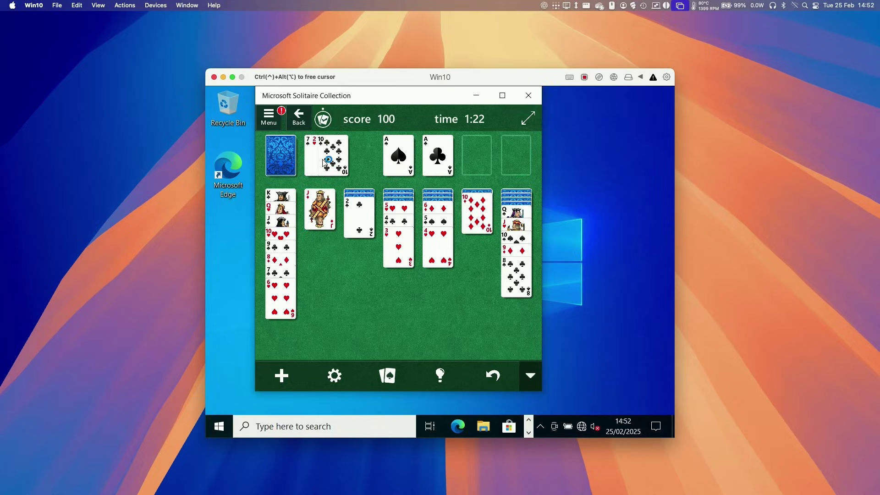
pyautogui.moveTo(331, 164); pyautogui.dragTo(326, 188)
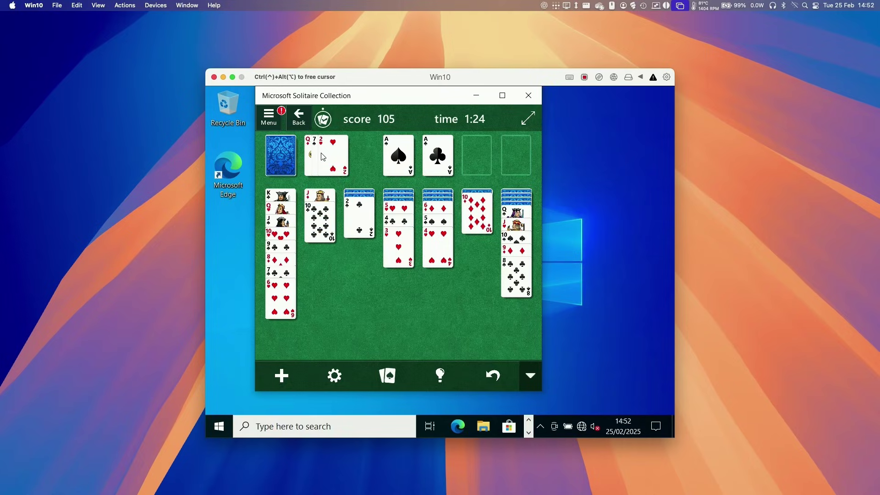
pyautogui.click(293, 159)
pyautogui.click(285, 163)
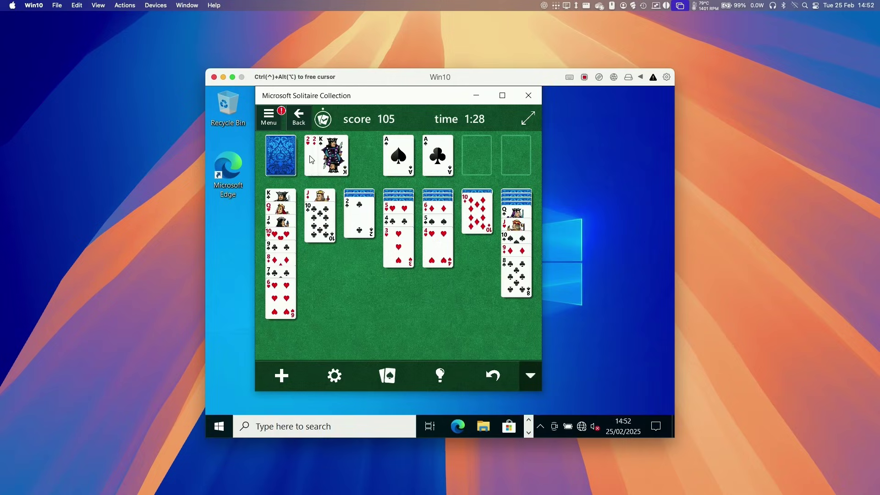
pyautogui.click(292, 160)
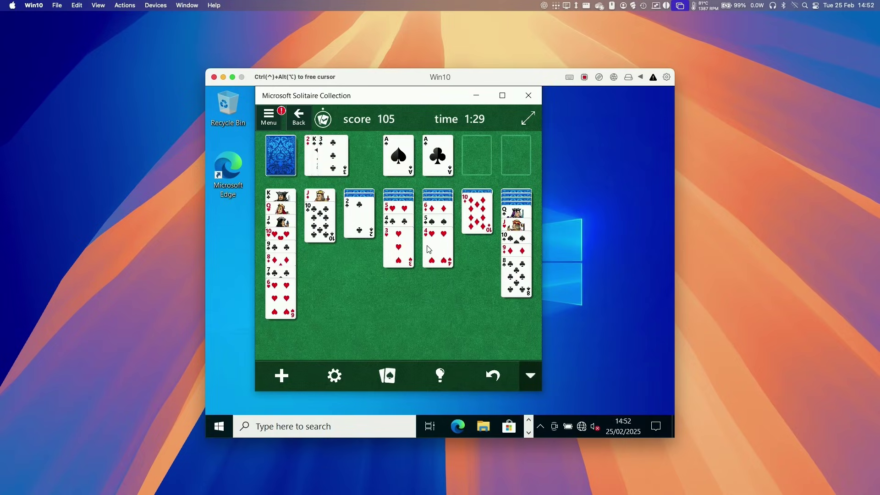
pyautogui.click(329, 167)
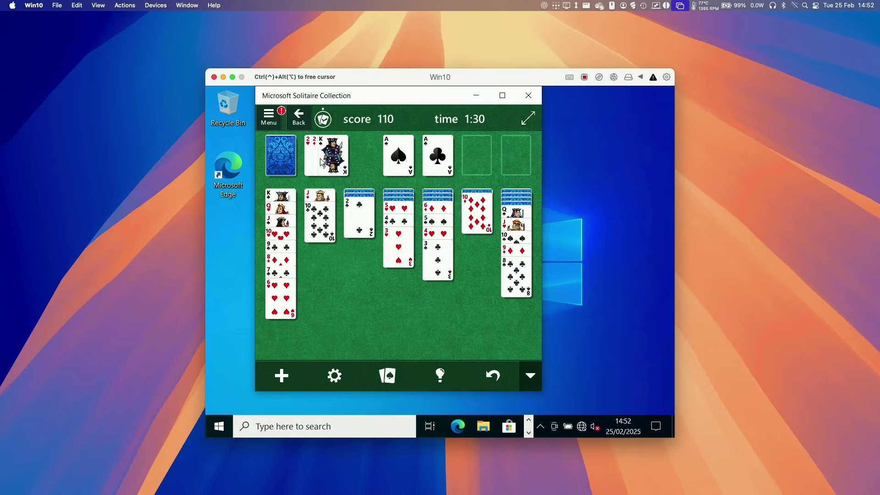
pyautogui.click(288, 163)
pyautogui.click(333, 163)
pyautogui.click(334, 167)
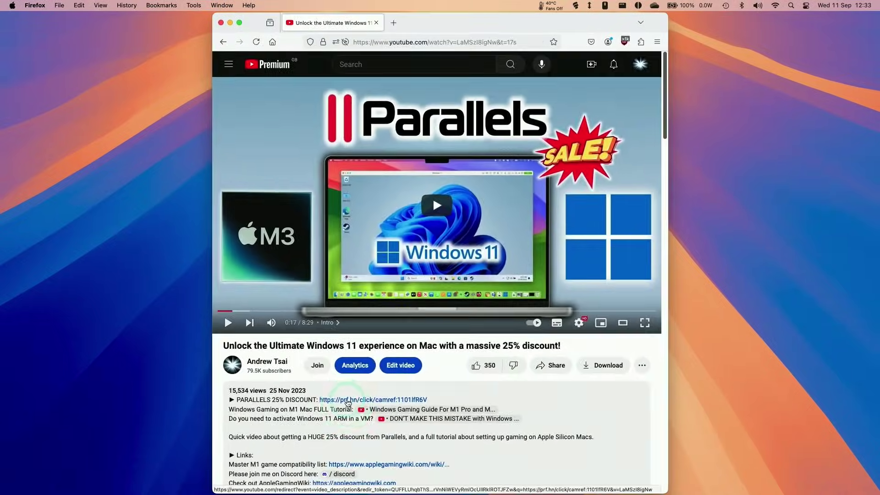
# Follow the 25% discount link to the Parallels site and browse the Parallels Desktop pricing plans
pyautogui.click(348, 402)
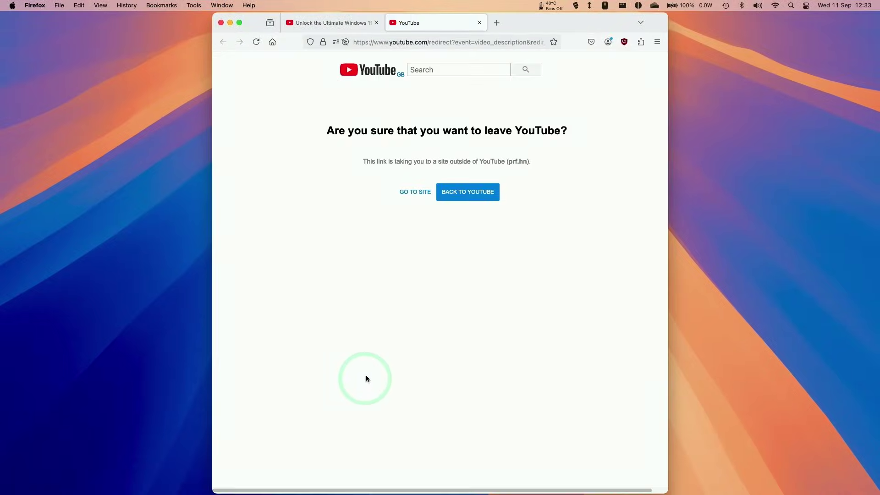
pyautogui.click(412, 191)
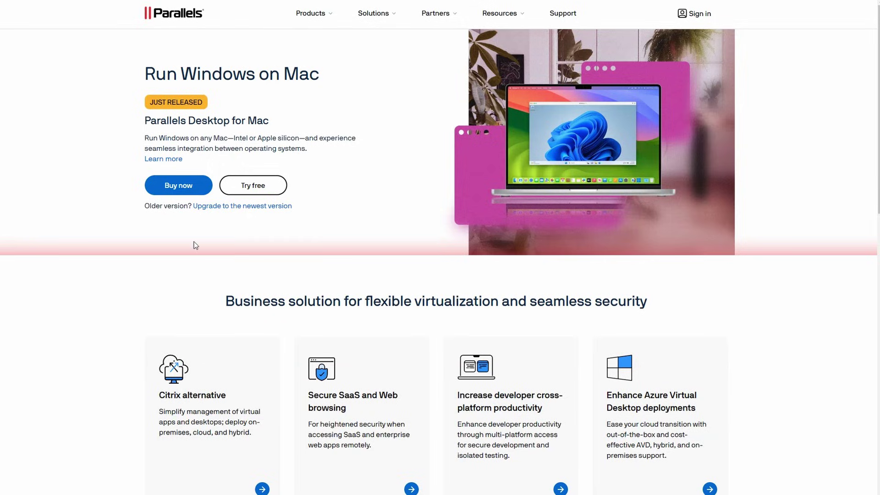
pyautogui.click(169, 191)
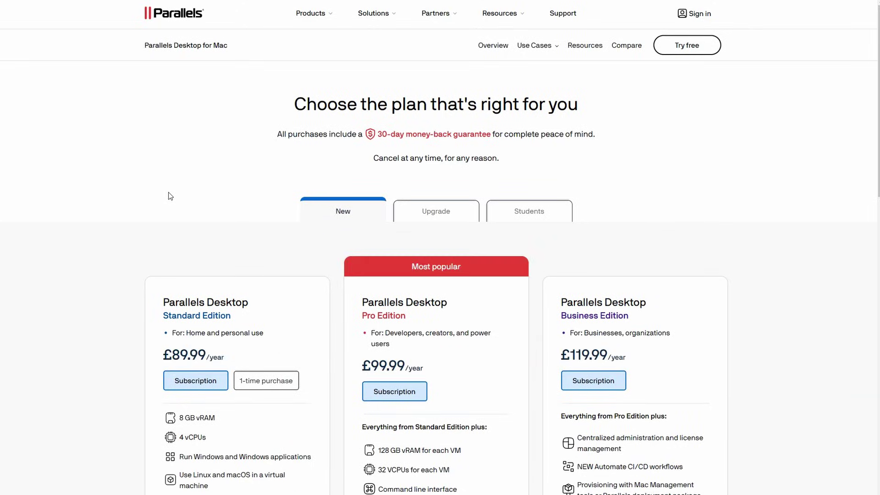
pyautogui.scroll(-3, 440, 248)
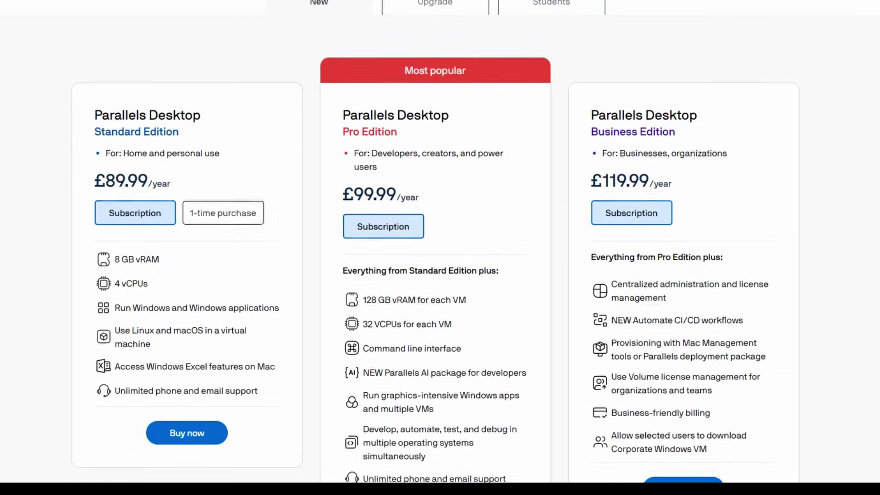
pyautogui.scroll(-1, 440, 248)
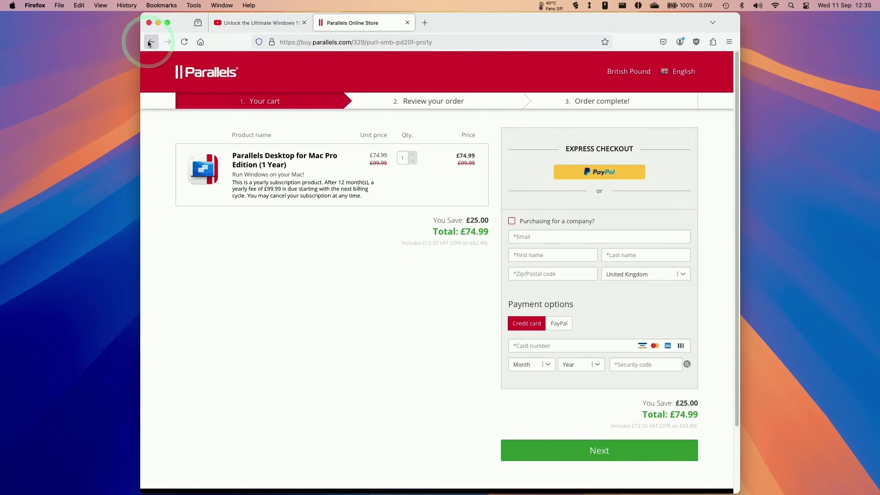
# Return to the Parallels Desktop home page and open the free trial download page
pyautogui.click(149, 44)
pyautogui.click(150, 45)
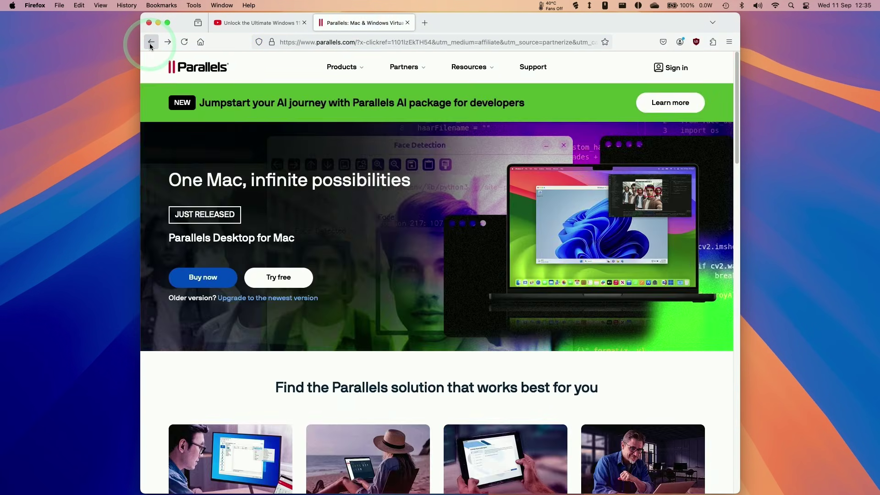
pyautogui.click(289, 287)
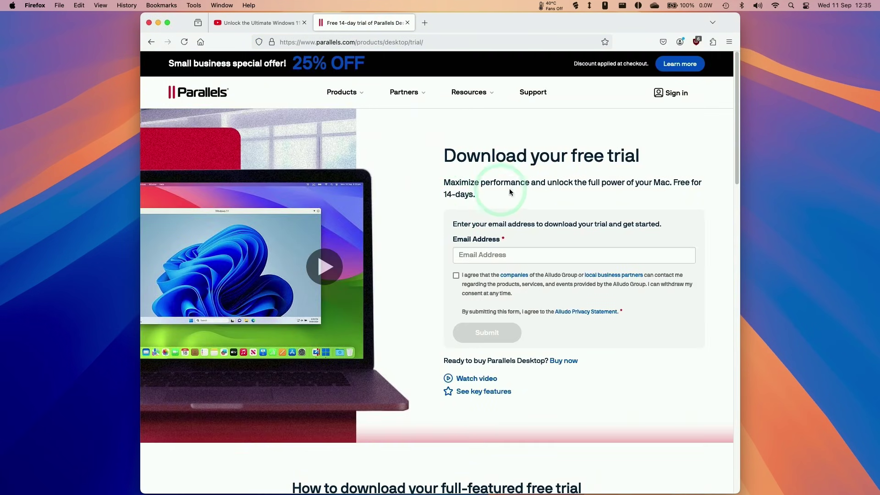
pyautogui.moveTo(442, 194); pyautogui.dragTo(465, 193)
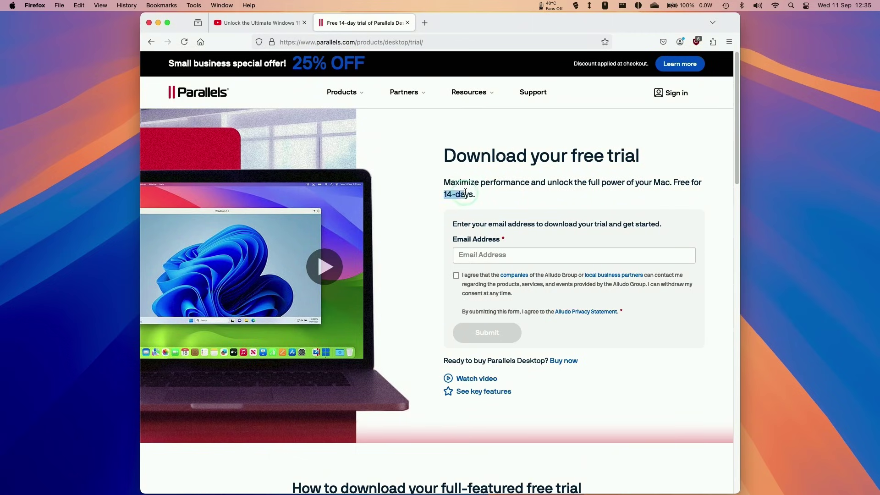
pyautogui.click(465, 193)
# Fill in the trial sign-up form, including the e-mail address, and submit it
pyautogui.click(464, 295)
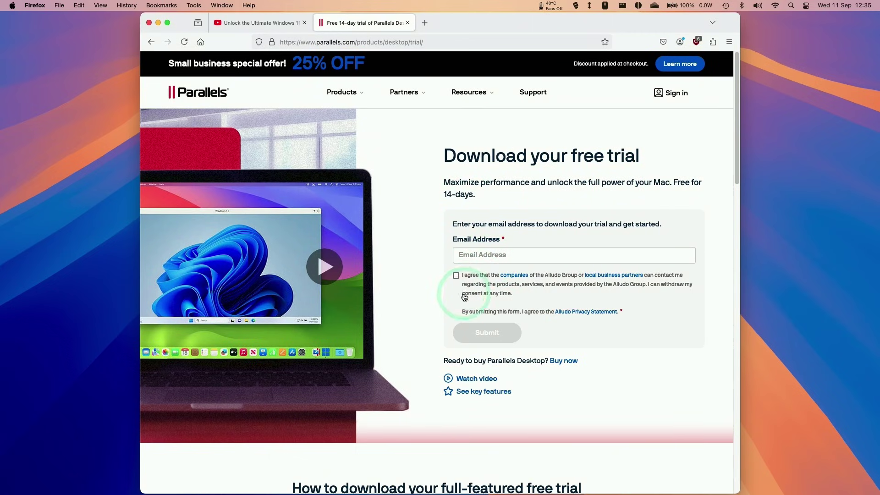
pyautogui.click(489, 337)
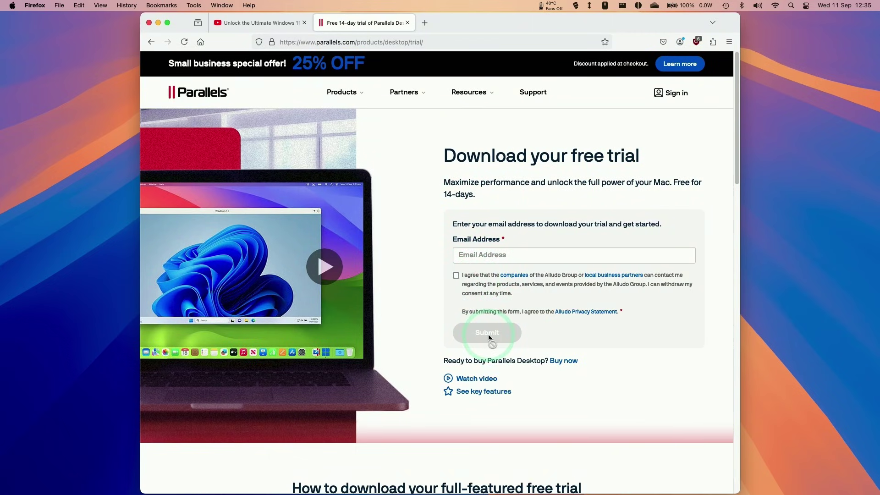
pyautogui.click(308, 273)
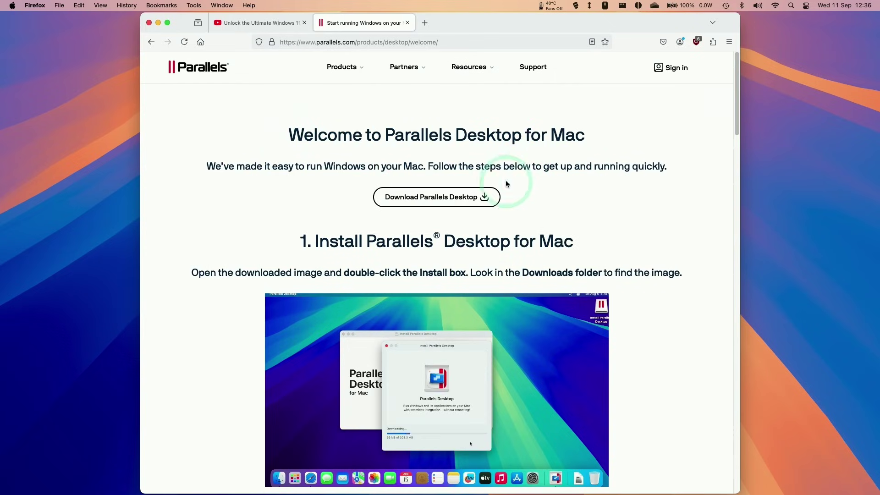
# Download the Install Parallels Desktop.dmg installer and minimise the browser
pyautogui.click(443, 201)
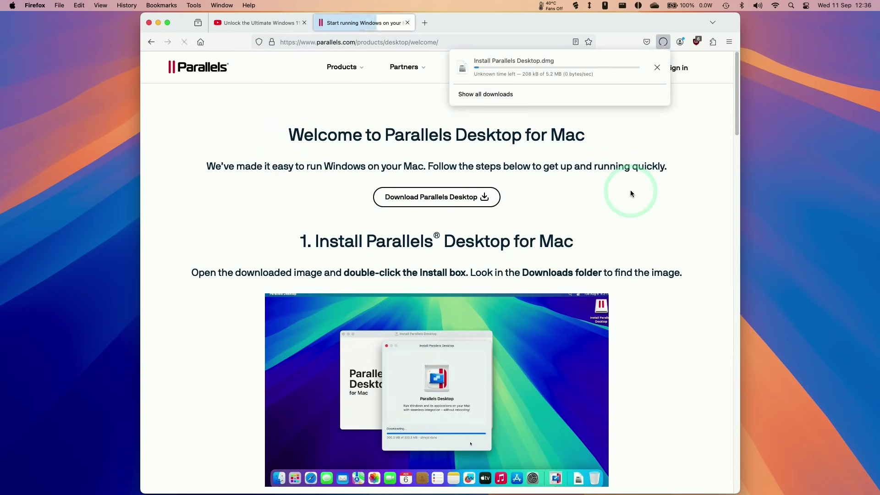
pyautogui.click(573, 195)
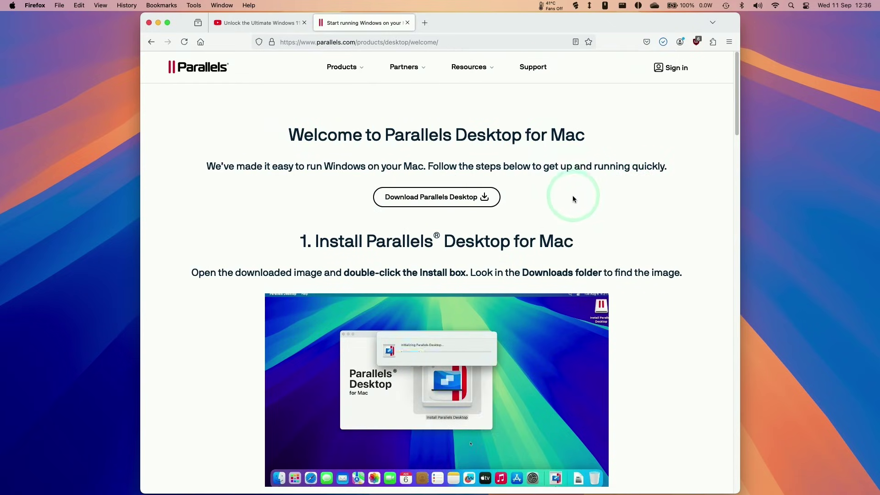
pyautogui.click(159, 23)
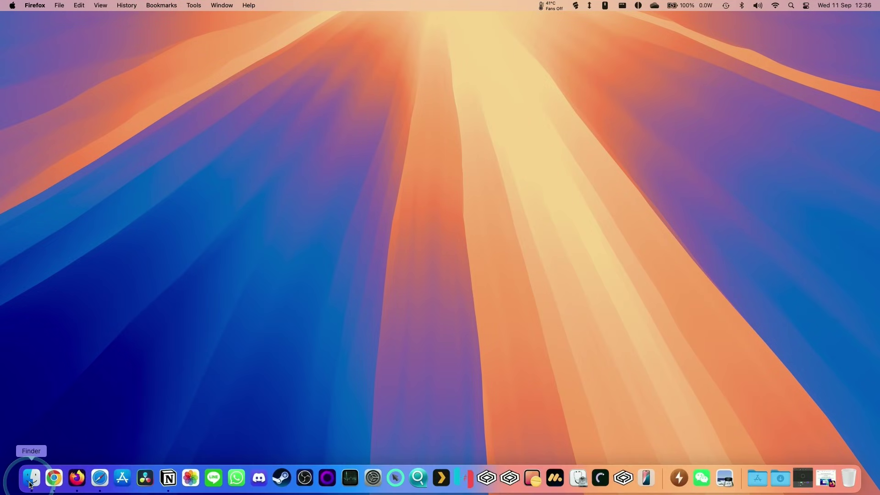
# Open the Install Parallels Desktop.dmg disk image from the Downloads folder in Finder
pyautogui.click(31, 477)
pyautogui.click(263, 170)
pyautogui.click(504, 91)
pyautogui.click(517, 195)
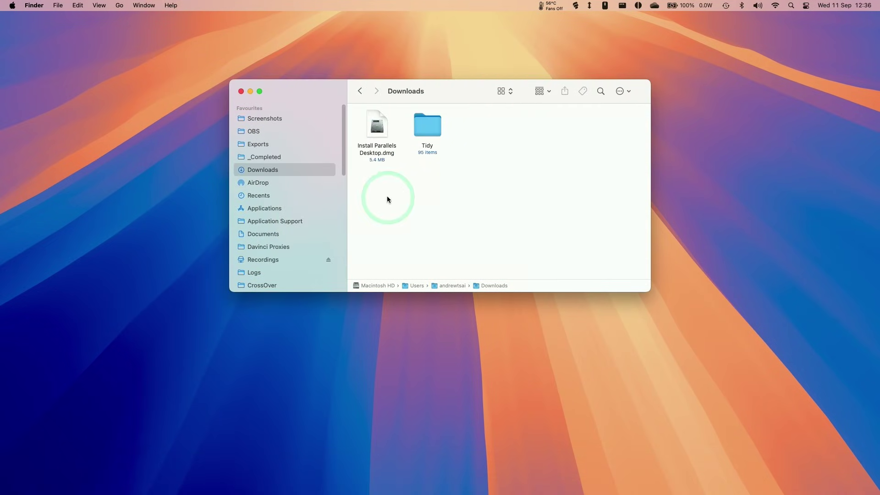
pyautogui.click(381, 154)
pyautogui.click(380, 153)
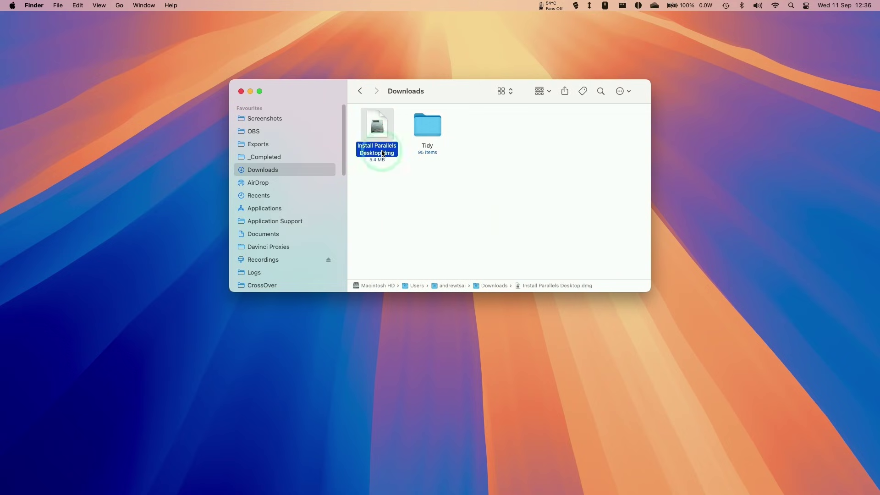
# Launch the Parallels Desktop installer, allow it access to Downloads, and accept the licence agreement
pyautogui.click(359, 314)
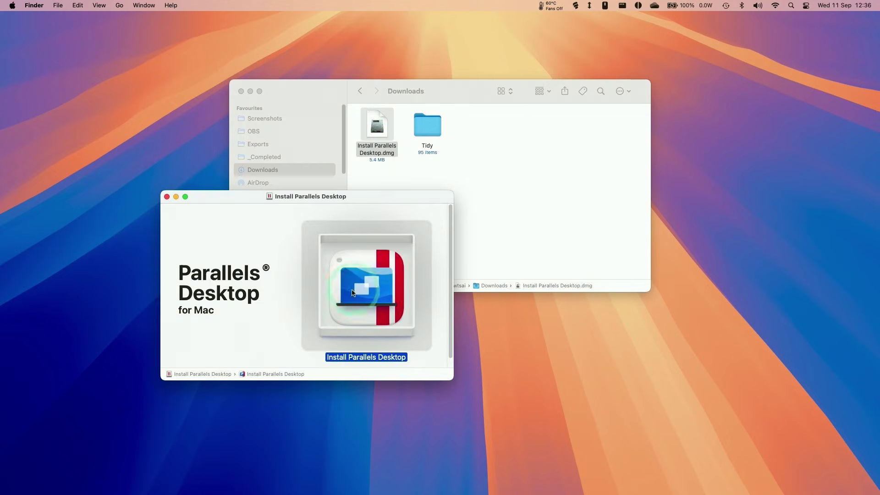
pyautogui.doubleClick(359, 315)
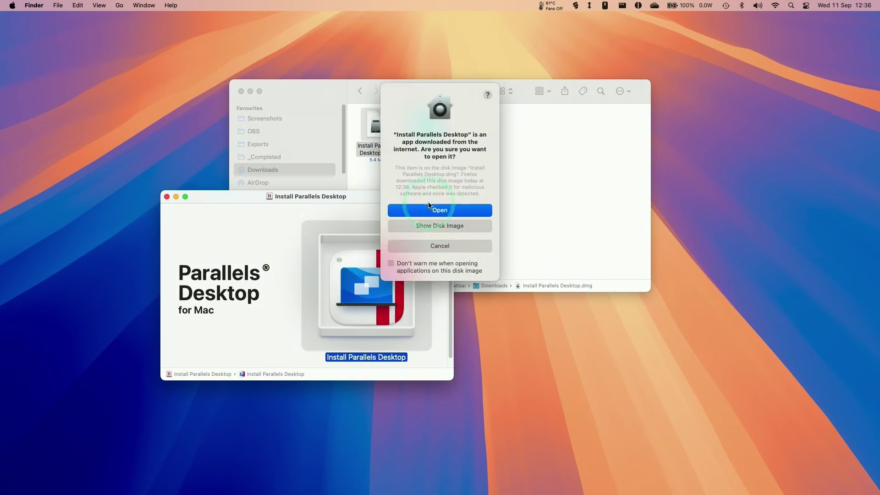
pyautogui.click(440, 210)
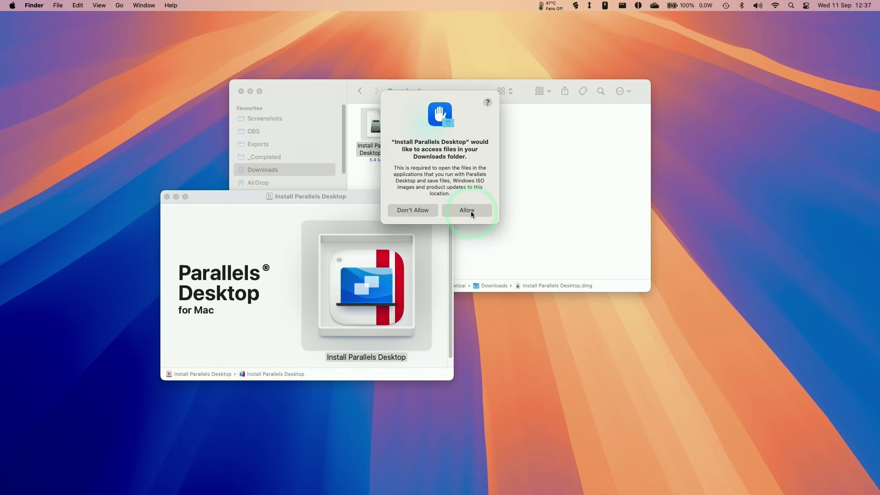
pyautogui.click(471, 210)
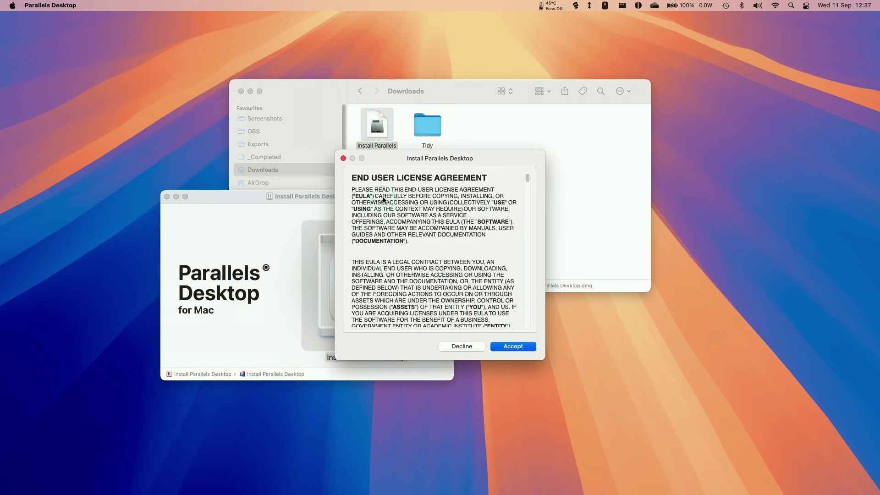
pyautogui.click(502, 347)
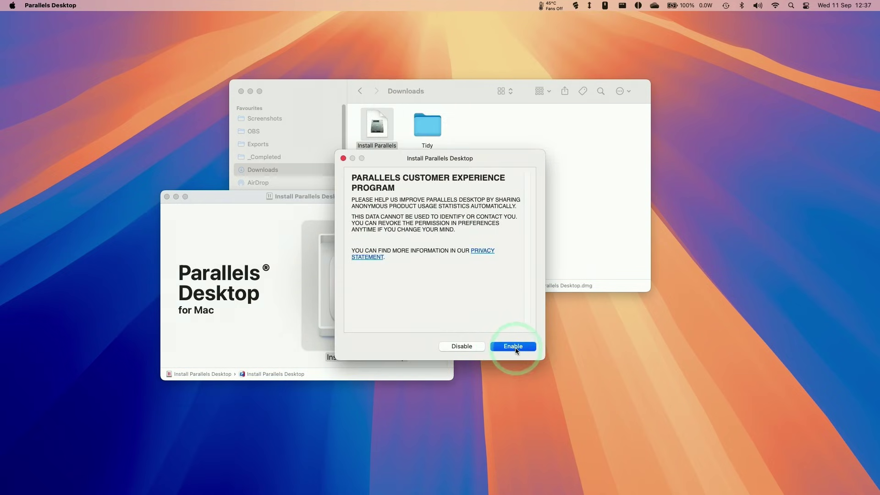
# Decline sharing anonymous usage statistics and close the Downloads folder window
pyautogui.tripleClick(369, 182)
pyautogui.click(419, 204)
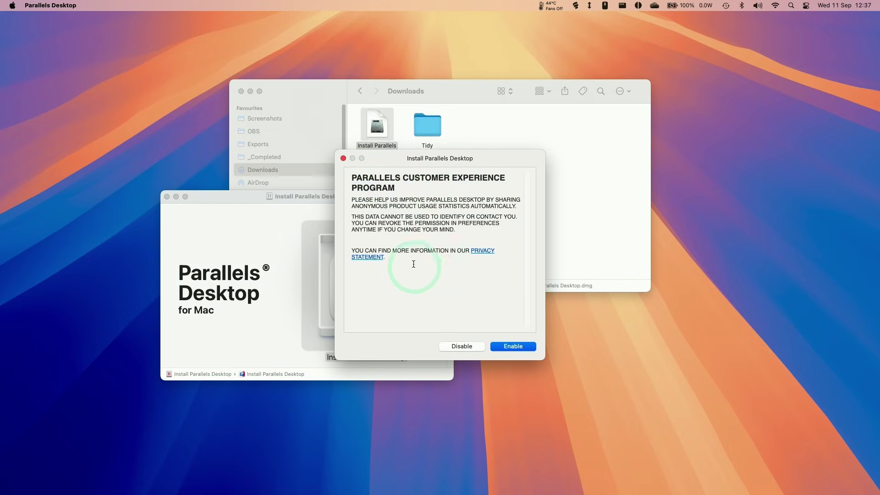
pyautogui.click(485, 347)
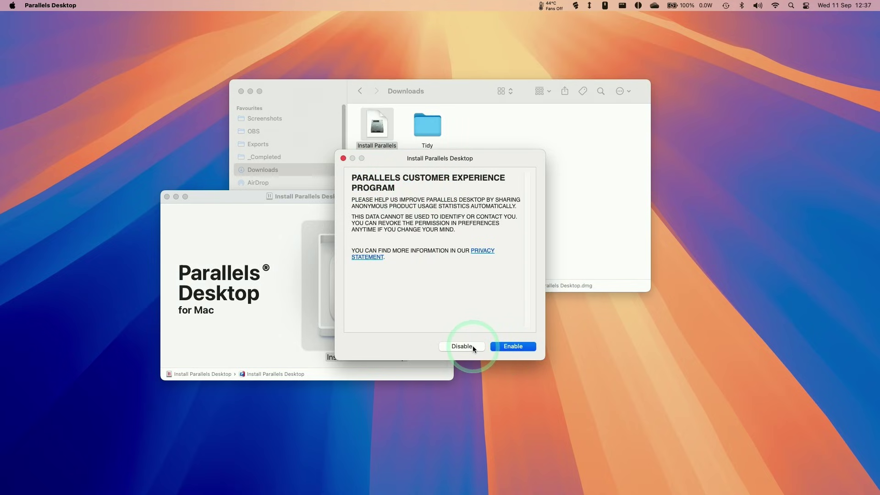
pyautogui.click(176, 197)
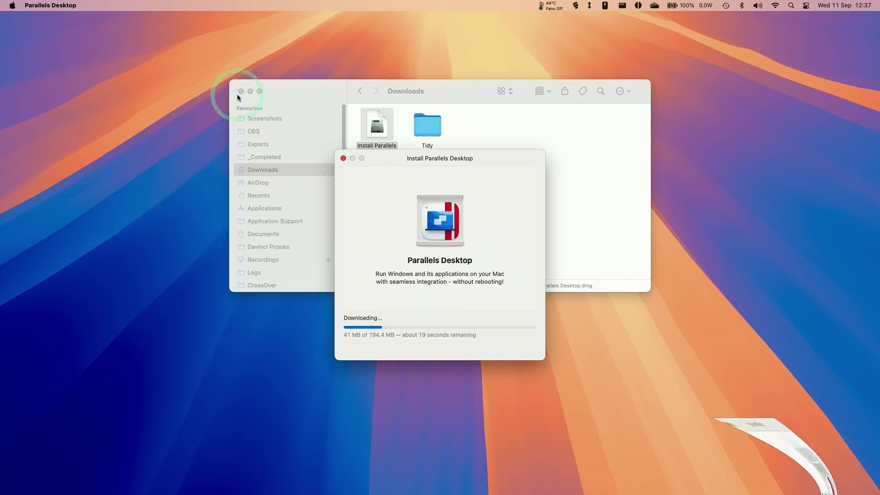
pyautogui.click(240, 93)
pyautogui.click(467, 350)
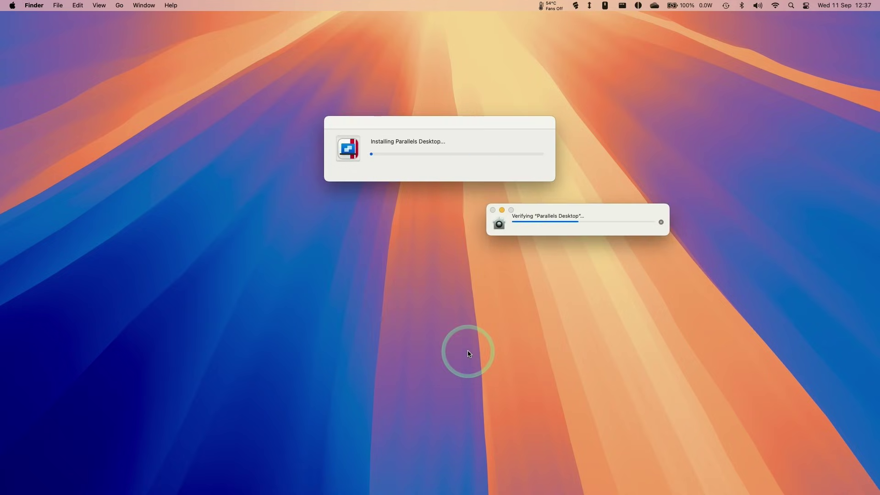
# Authorise the installation with the administrator account password
pyautogui.click(456, 212)
pyautogui.write('•••')
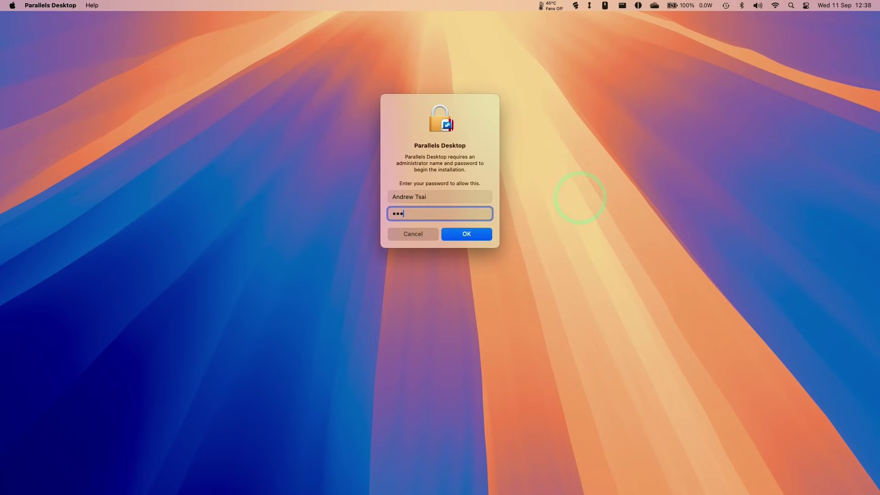
pyautogui.press('Return')
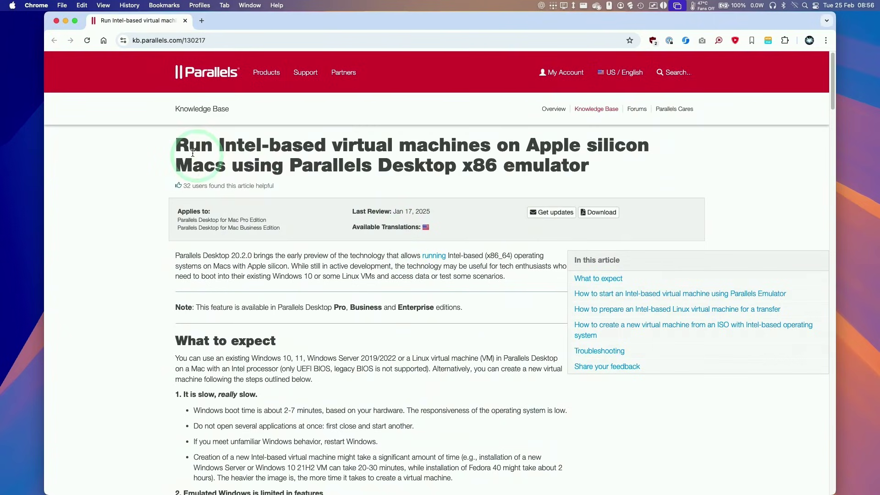
# Scroll to the x86_64 ISO section and open the Windows 10 ISO 'here' link in a new tab
pyautogui.scroll(-20, 813, 199)
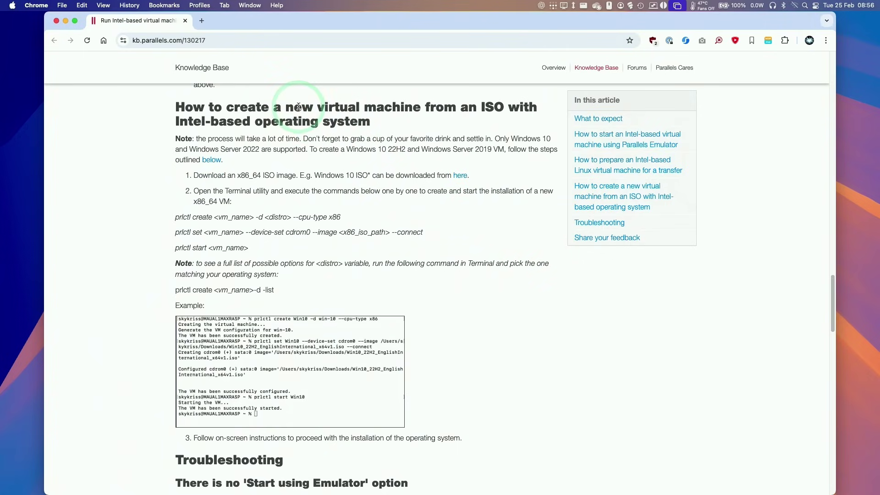
pyautogui.moveTo(285, 107); pyautogui.dragTo(224, 110)
pyautogui.click(421, 120)
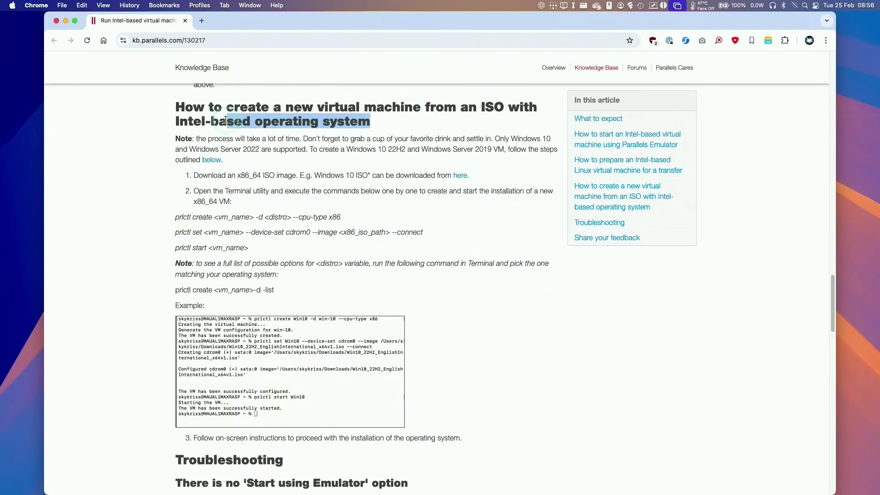
pyautogui.click(226, 111)
pyautogui.click(227, 183)
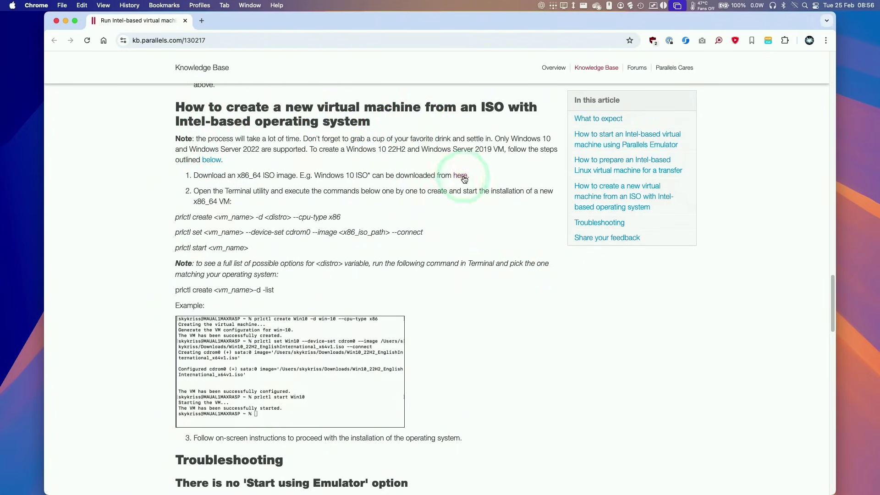
pyautogui.moveTo(226, 175); pyautogui.dragTo(285, 175)
pyautogui.click(275, 175)
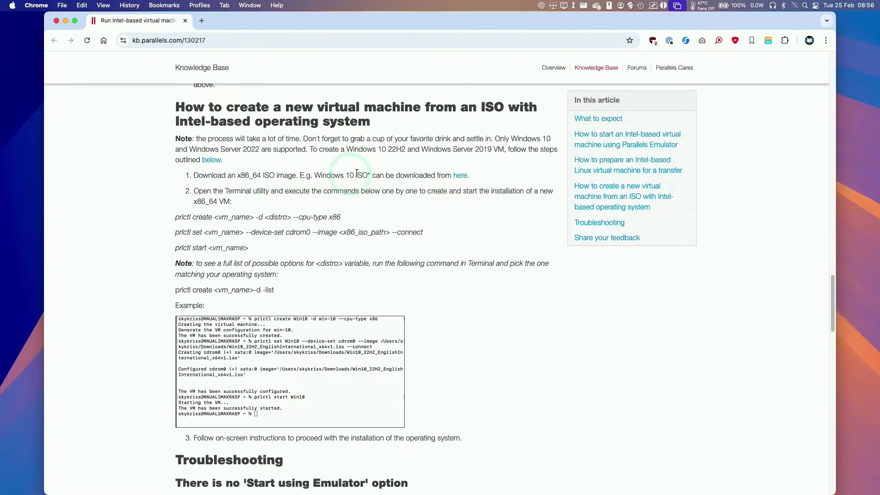
pyautogui.rightClick(462, 176)
pyautogui.click(488, 182)
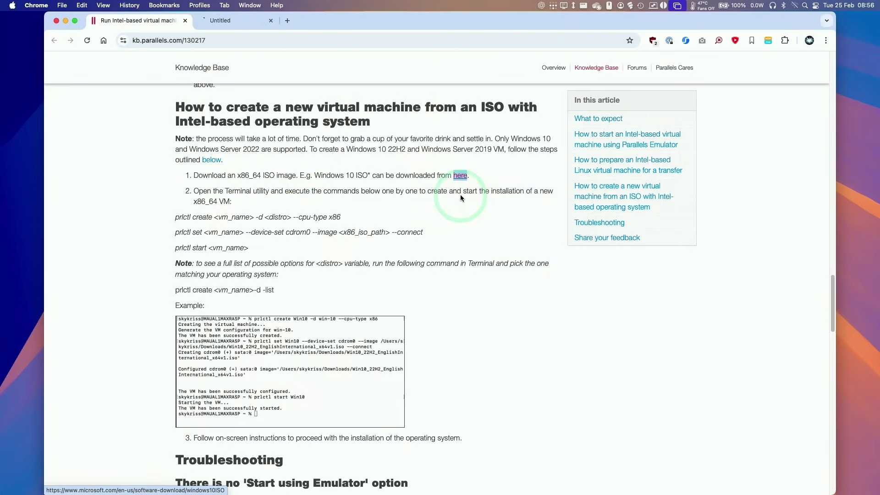
# On the Microsoft download page, select and confirm the Windows 10 (multi-edition ISO) edition
pyautogui.click(237, 20)
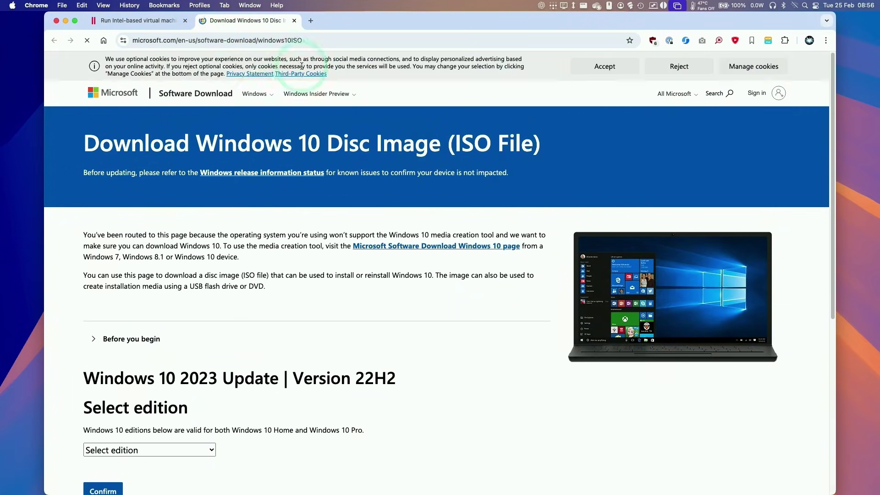
pyautogui.click(242, 40)
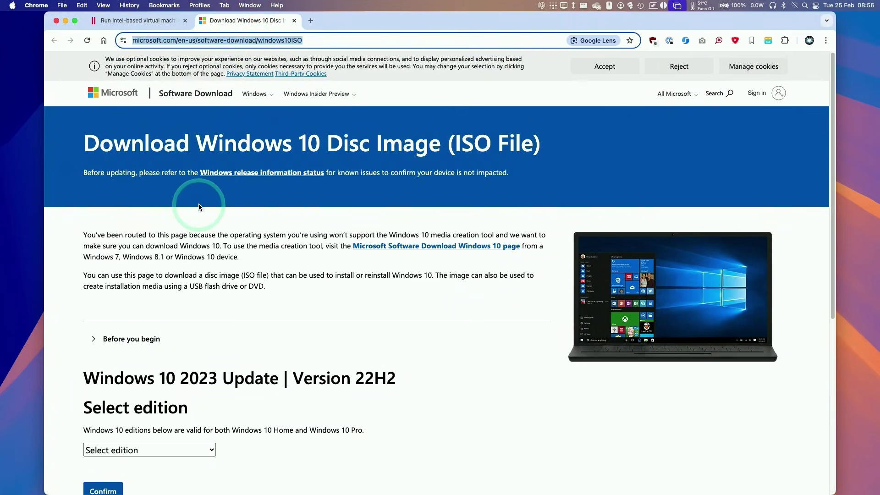
pyautogui.scroll(-5, 199, 204)
pyautogui.click(148, 280)
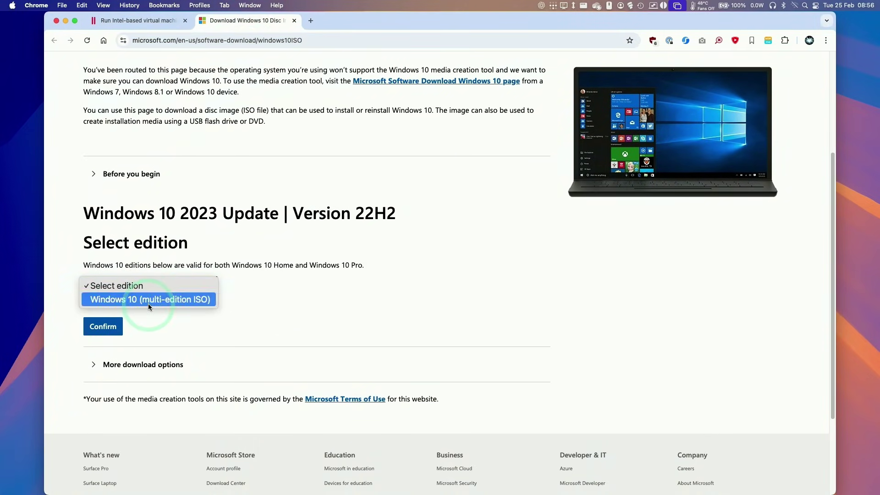
pyautogui.click(147, 303)
pyautogui.click(103, 327)
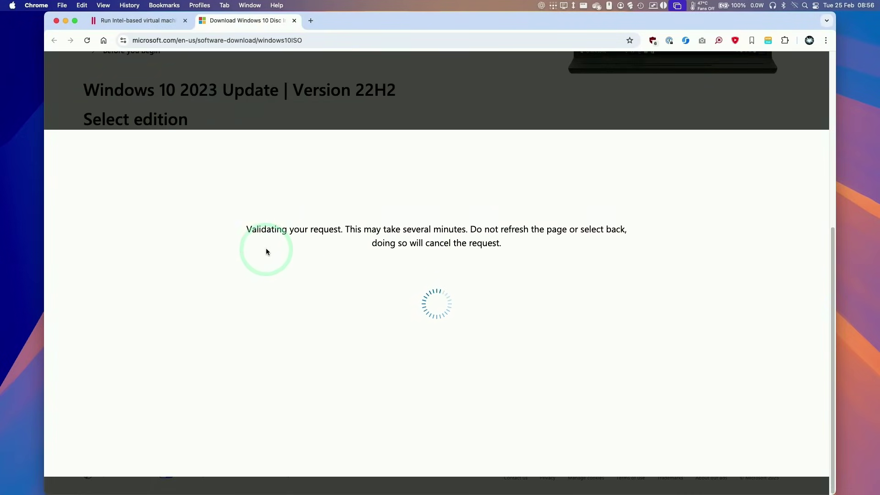
# Choose English International as the language and save the 64-bit Windows 10 ISO download
pyautogui.click(140, 331)
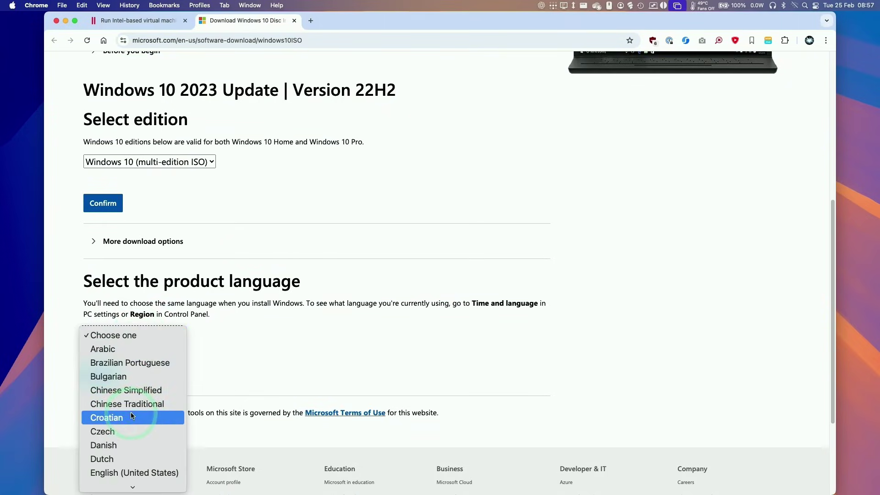
pyautogui.scroll(-3, 138, 459)
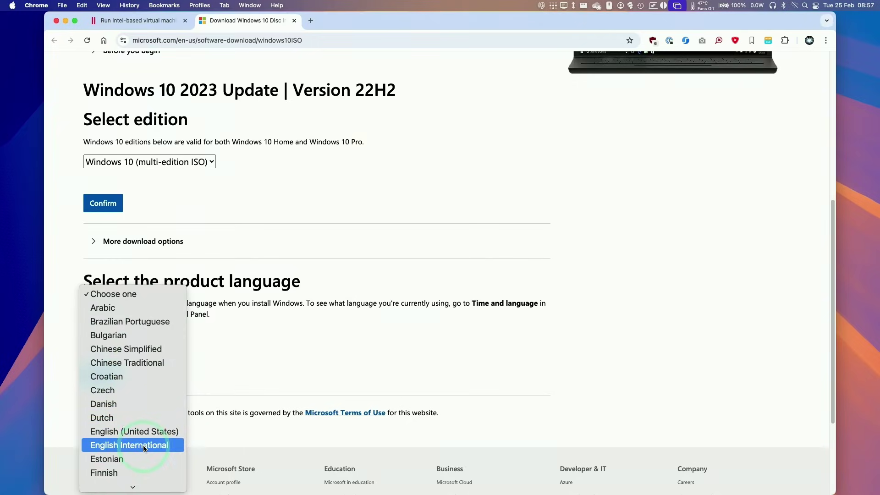
pyautogui.click(144, 445)
pyautogui.click(102, 373)
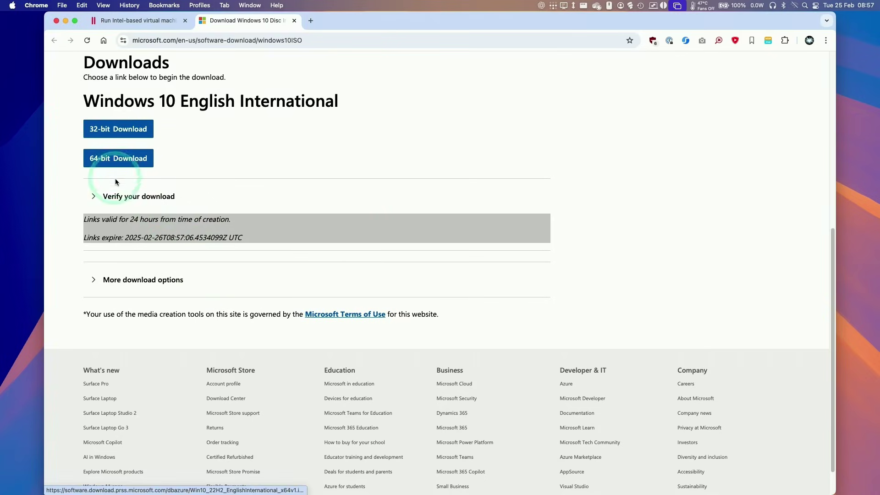
pyautogui.scroll(3, 119, 184)
pyautogui.click(124, 223)
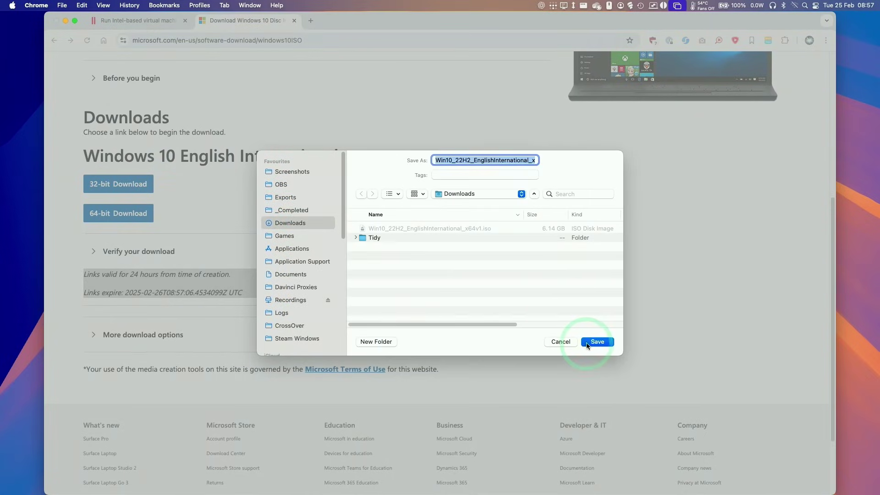
pyautogui.click(606, 343)
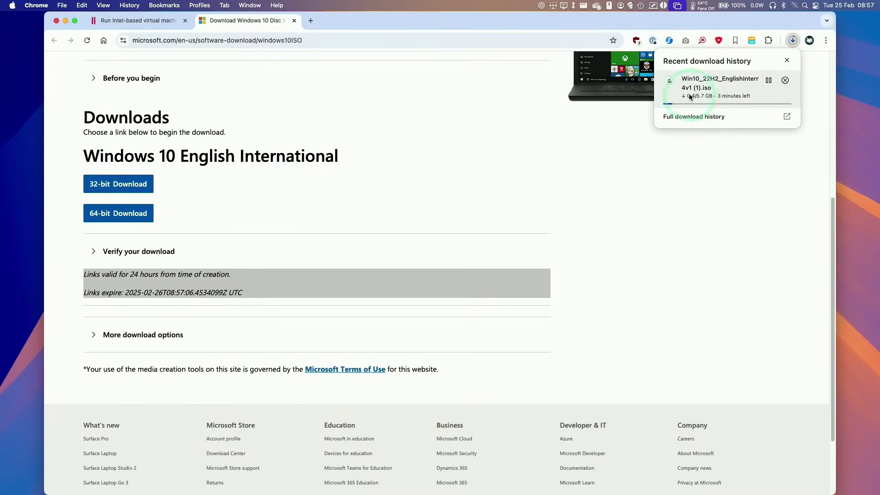
pyautogui.click(670, 173)
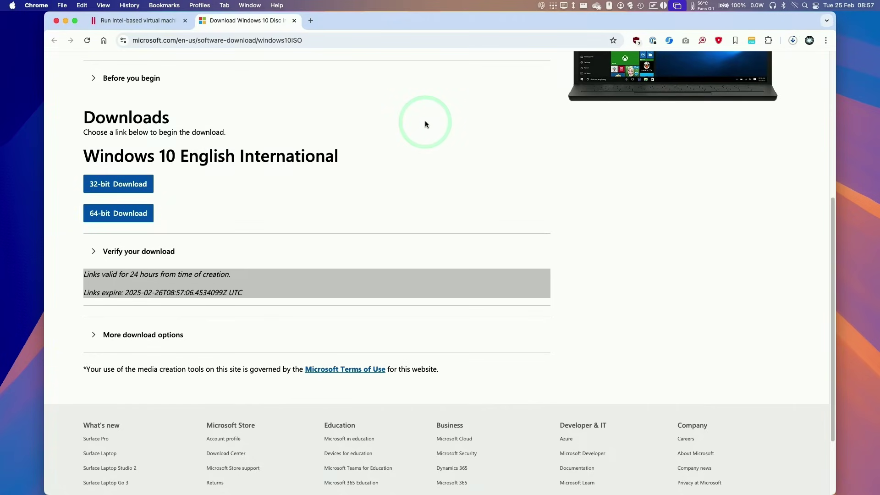
# Launch Terminal, tile it beside the browser's Parallels article, and enlarge its text
pyautogui.hotkey('ctrl', 'shift', 'Tab')
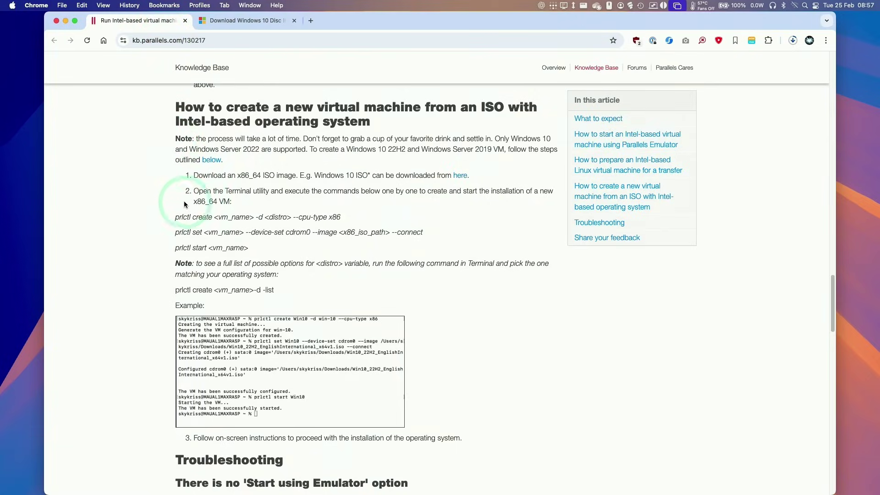
pyautogui.click(804, 5)
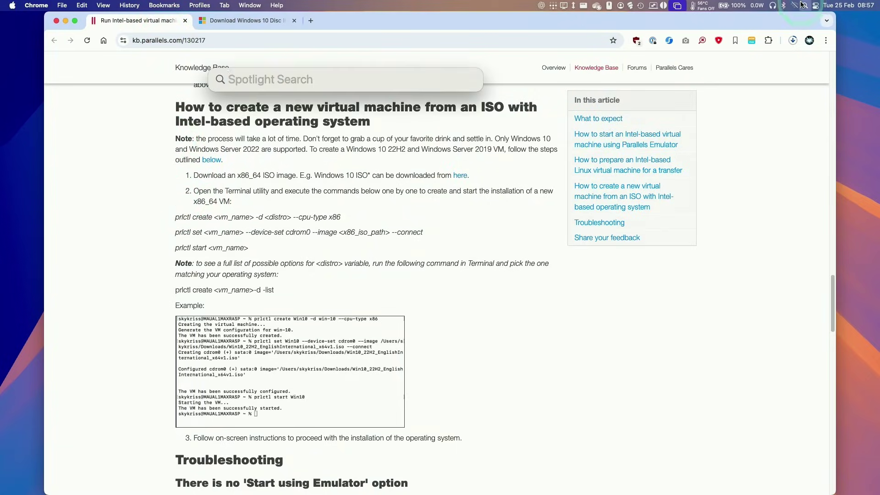
pyautogui.write('terminal')
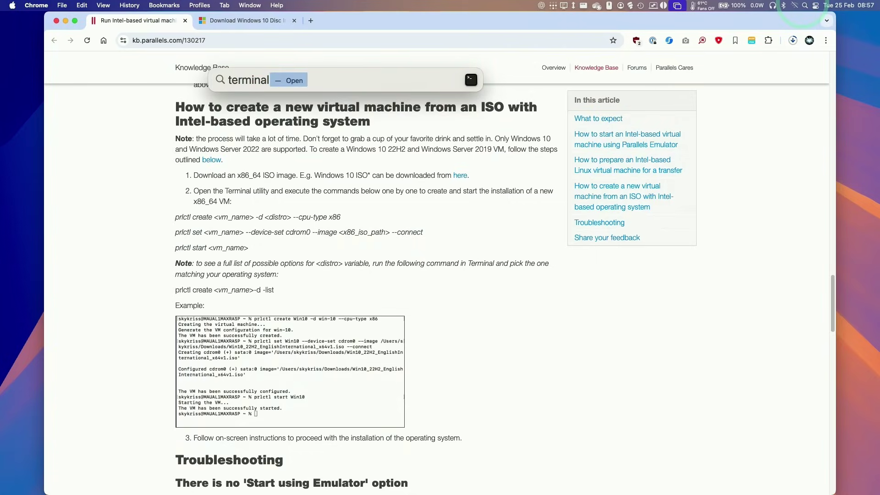
pyautogui.press('Return')
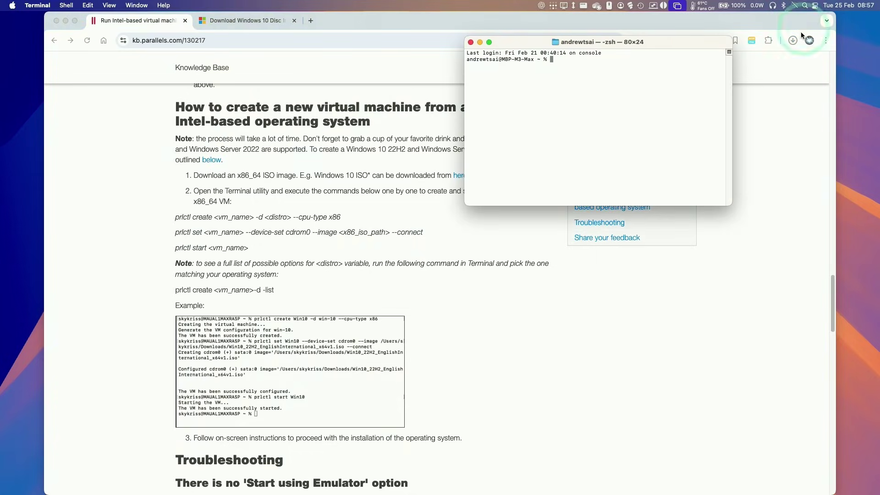
pyautogui.moveTo(665, 46); pyautogui.dragTo(863, 138)
pyautogui.click(584, 173)
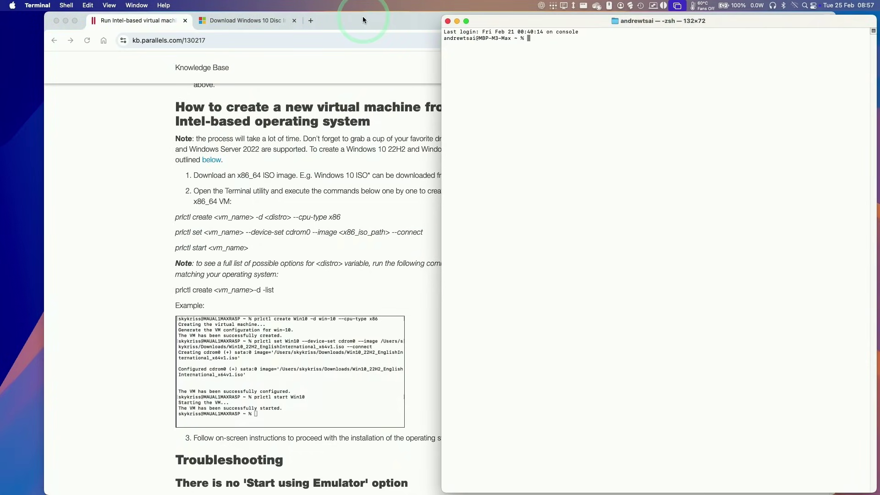
pyautogui.moveTo(362, 19); pyautogui.dragTo(7, 169)
pyautogui.click(575, 132)
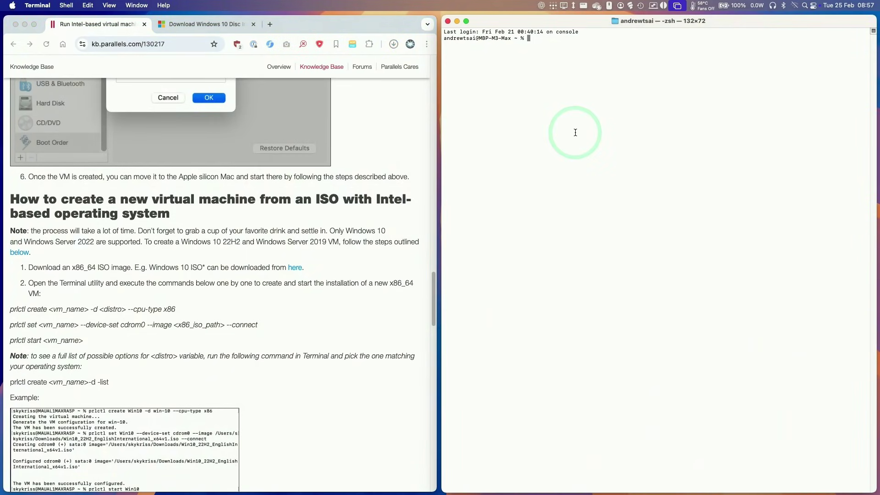
pyautogui.press('super+plus')
pyautogui.press('super+plus')
pyautogui.press('super+plus')
# Scroll the article and select the 'prlctl create <vm_name> -d <distro> --cpu-type x86' line
pyautogui.click(394, 186)
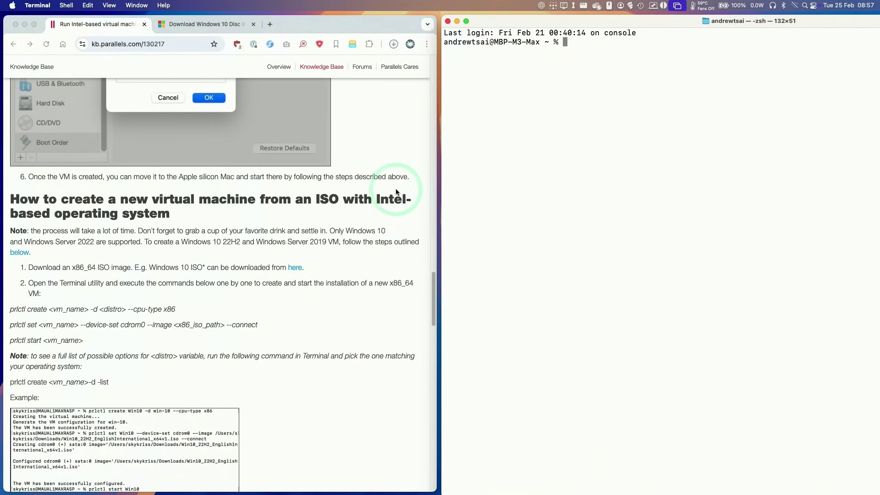
pyautogui.scroll(-3, 396, 189)
pyautogui.scroll(-2, 395, 188)
pyautogui.click(273, 156)
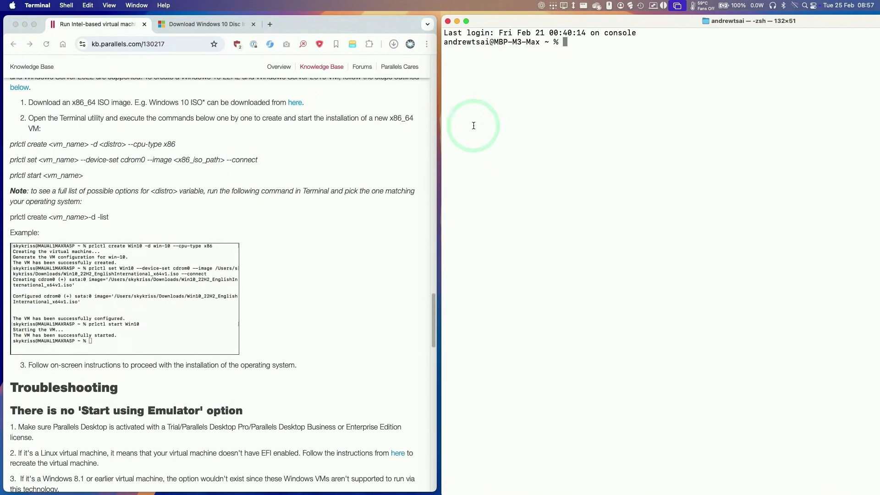
pyautogui.click(187, 143)
pyautogui.moveTo(188, 143)
pyautogui.mouseDown()
pyautogui.moveTo(3, 144)
pyautogui.moveTo(180, 147)
pyautogui.mouseUp()
pyautogui.click(3, 145)
# Run prlctl create Win10 -d win-10 --cpu-type x86 in Terminal, then select the article's prlctl set line
pyautogui.press('super+c')
pyautogui.click(582, 99)
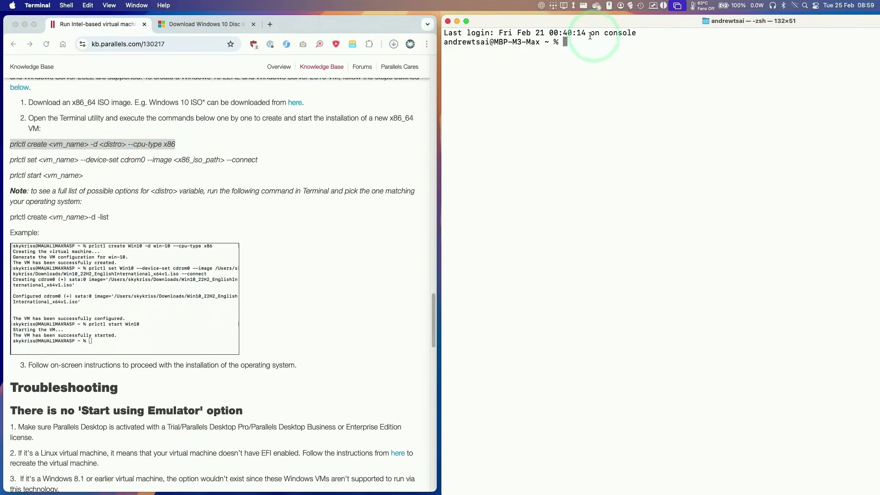
pyautogui.press('super+v')
pyautogui.press('Right')
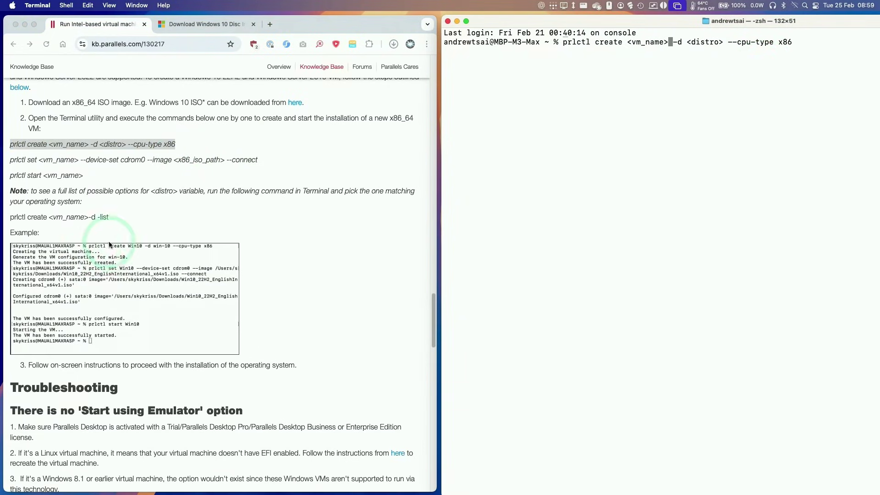
pyautogui.press('BackSpace')
pyautogui.press('BackSpace')
pyautogui.press('BackSpace')
pyautogui.press('BackSpace')
pyautogui.press('BackSpace')
pyautogui.press('BackSpace')
pyautogui.press('BackSpace')
pyautogui.press('BackSpace')
pyautogui.press('BackSpace')
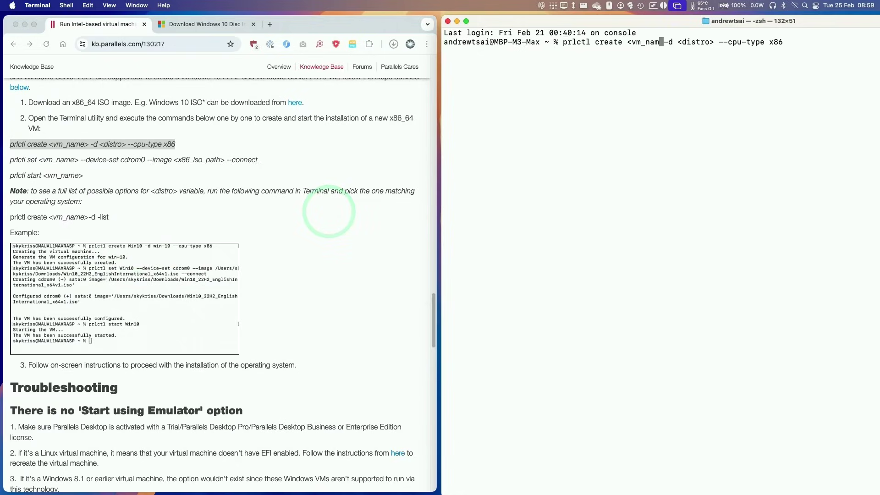
pyautogui.write('Win10')
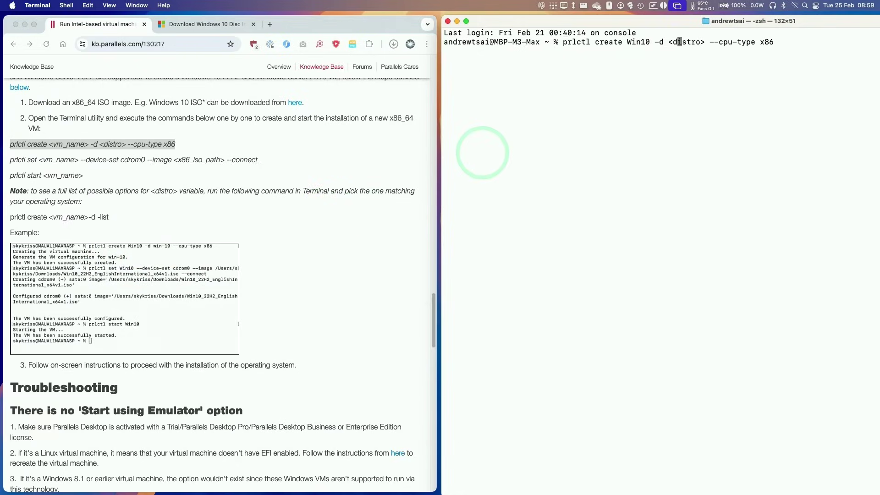
pyautogui.press('BackSpace')
pyautogui.press('BackSpace')
pyautogui.press('BackSpace')
pyautogui.press('BackSpace')
pyautogui.press('BackSpace')
pyautogui.press('BackSpace')
pyautogui.press('BackSpace')
pyautogui.press('BackSpace')
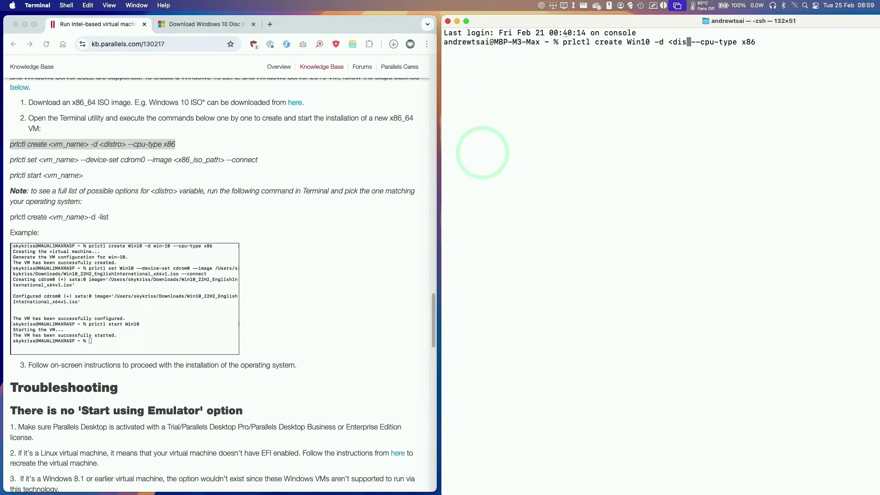
pyautogui.write('win-10')
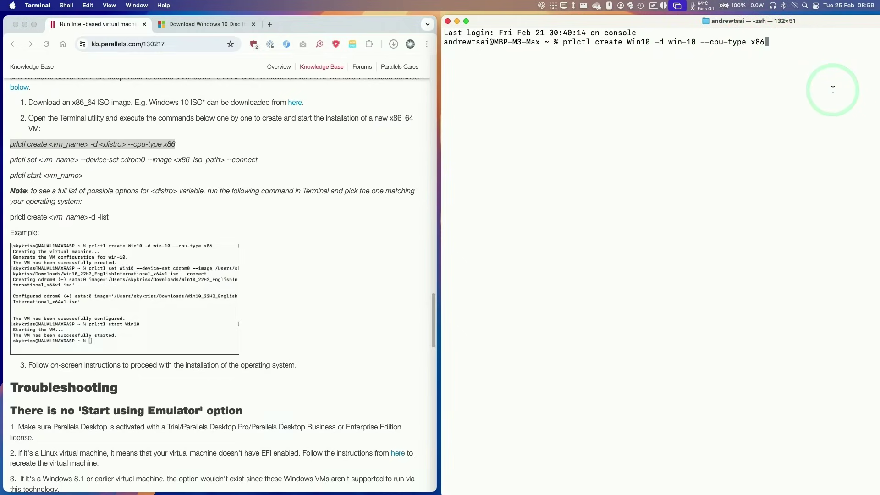
pyautogui.press('Return')
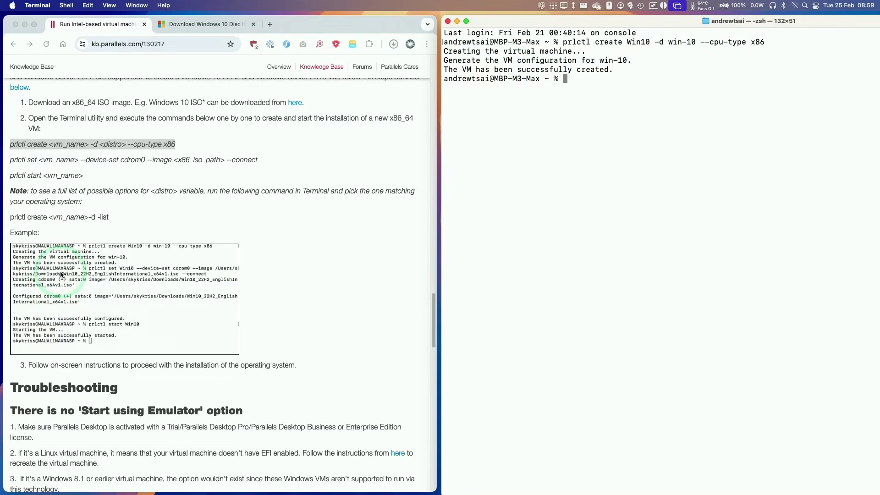
pyautogui.moveTo(257, 160); pyautogui.dragTo(10, 160)
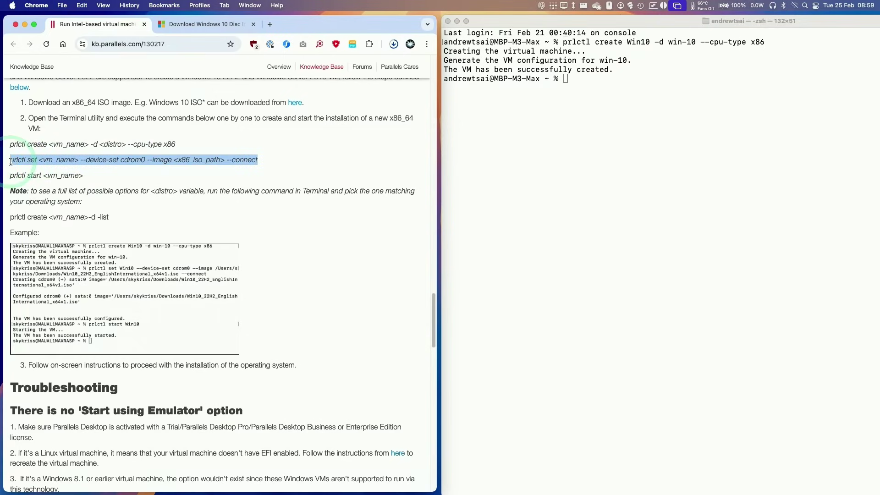
# Copy the prlctl set command and paste it into a cleared Terminal screen
pyautogui.rightClick(13, 161)
pyautogui.click(35, 180)
pyautogui.click(534, 123)
pyautogui.press('super+k')
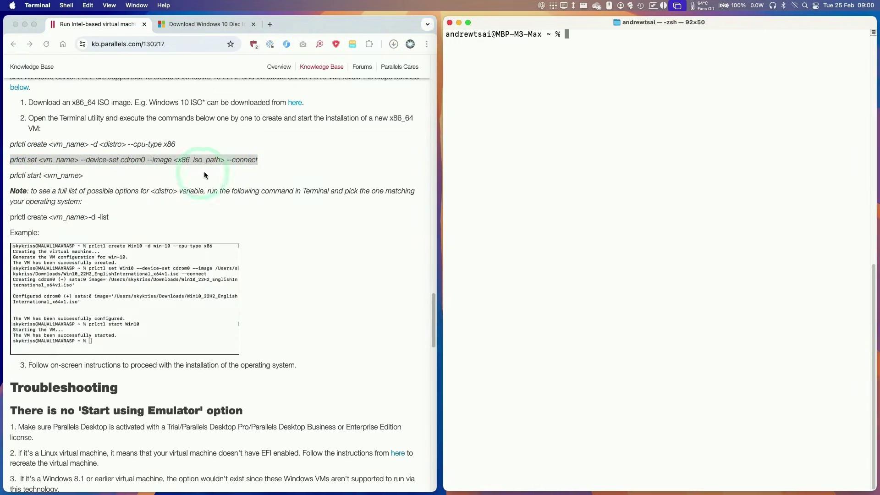
pyautogui.click(591, 88)
pyautogui.press('super+v')
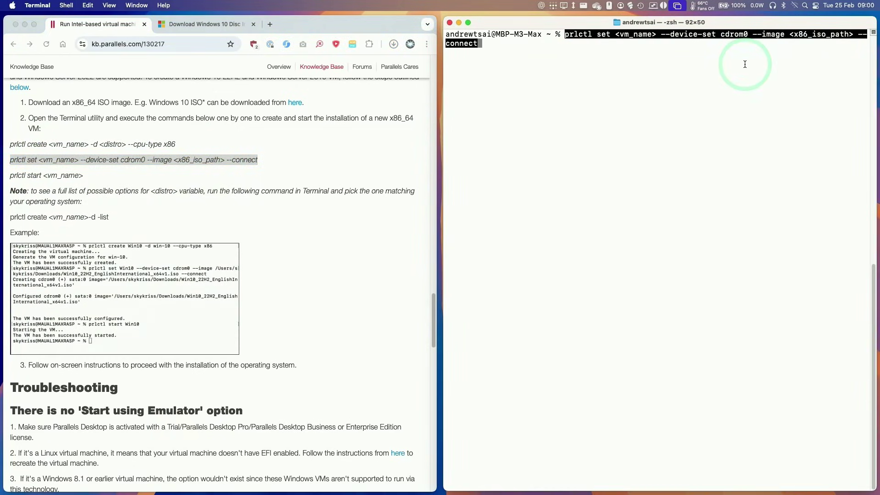
# Replace <vm_name> with Win10 and delete the <x86_iso_path> placeholder in the command
pyautogui.press('Left')
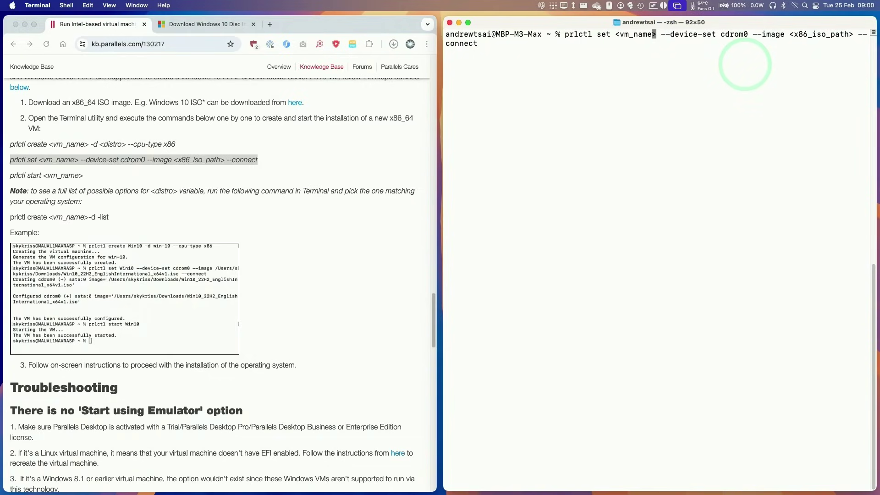
pyautogui.press('Right')
pyautogui.press('BackSpace')
pyautogui.press('BackSpace')
pyautogui.press('BackSpace')
pyautogui.press('BackSpace')
pyautogui.press('BackSpace')
pyautogui.press('BackSpace')
pyautogui.press('BackSpace')
pyautogui.press('BackSpace')
pyautogui.press('BackSpace')
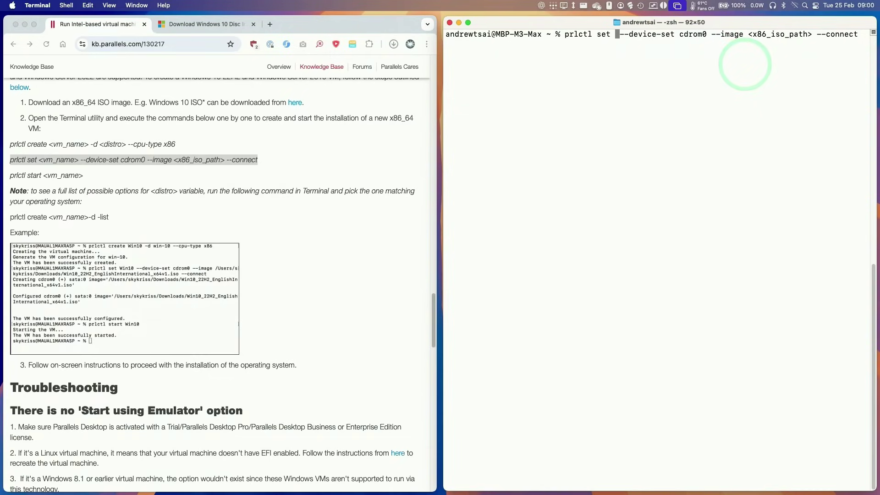
pyautogui.write('Win10')
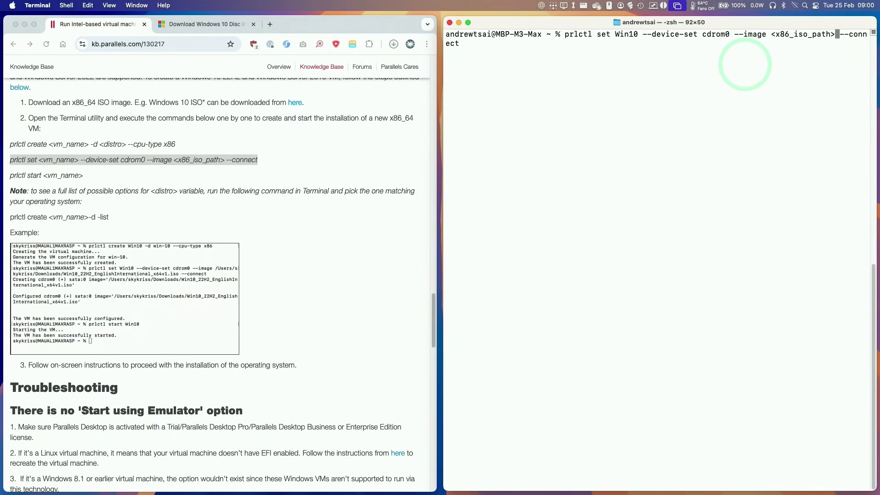
pyautogui.press('BackSpace')
pyautogui.press('BackSpace')
pyautogui.press('BackSpace')
pyautogui.press('BackSpace')
pyautogui.press('BackSpace')
pyautogui.press('BackSpace')
pyautogui.press('BackSpace')
pyautogui.press('BackSpace')
pyautogui.press('BackSpace')
pyautogui.press('BackSpace')
pyautogui.press('BackSpace')
pyautogui.press('BackSpace')
pyautogui.press('BackSpace')
pyautogui.press('BackSpace')
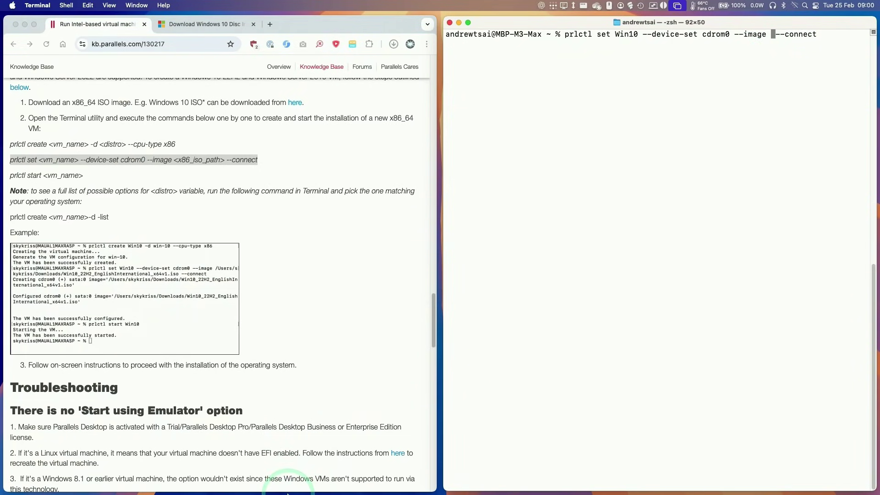
pyautogui.click(27, 480)
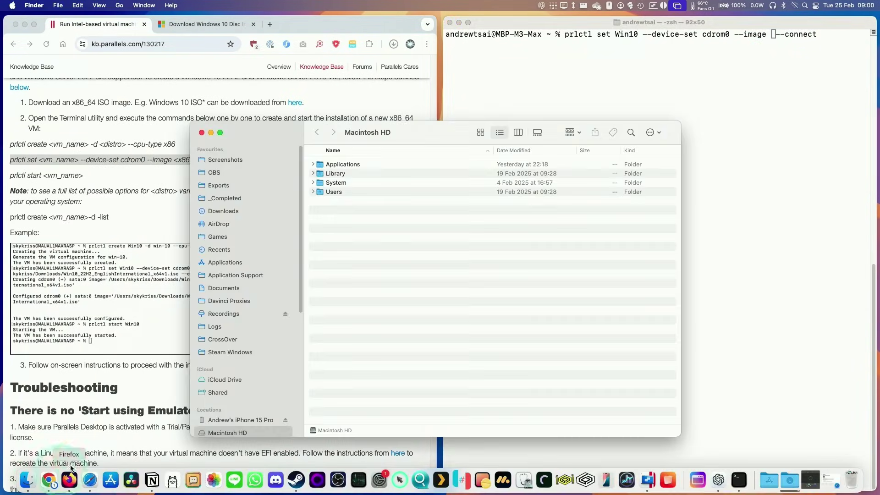
# Drop the Windows 10 ISO from Downloads into the prlctl set command and delete the extra space before --connect
pyautogui.click(223, 211)
pyautogui.click(350, 165)
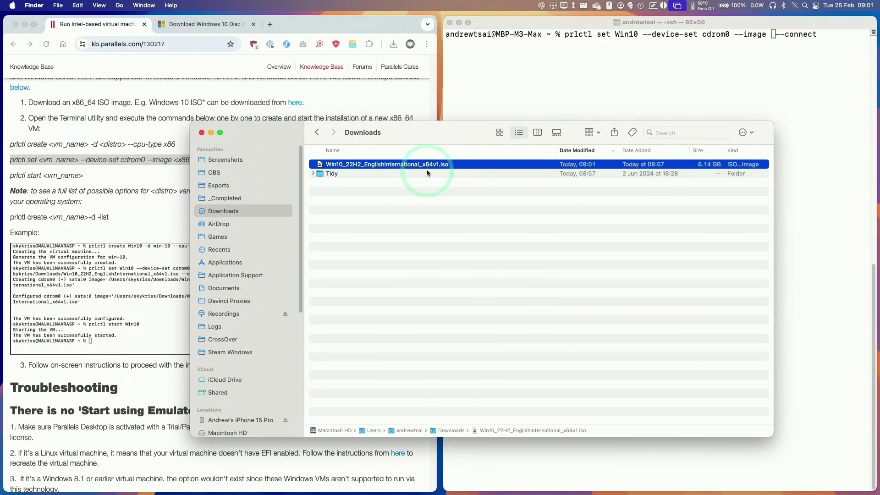
pyautogui.moveTo(368, 168); pyautogui.dragTo(787, 293)
pyautogui.click(770, 90)
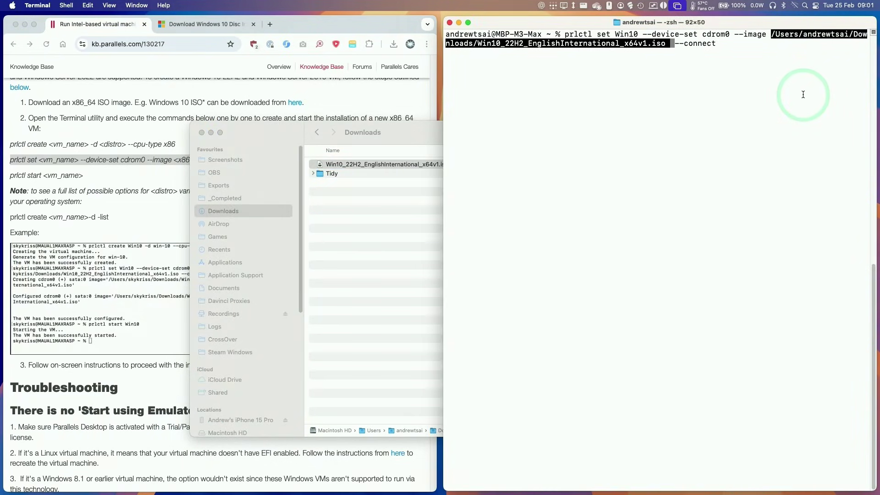
pyautogui.press('Left')
pyautogui.press('Left')
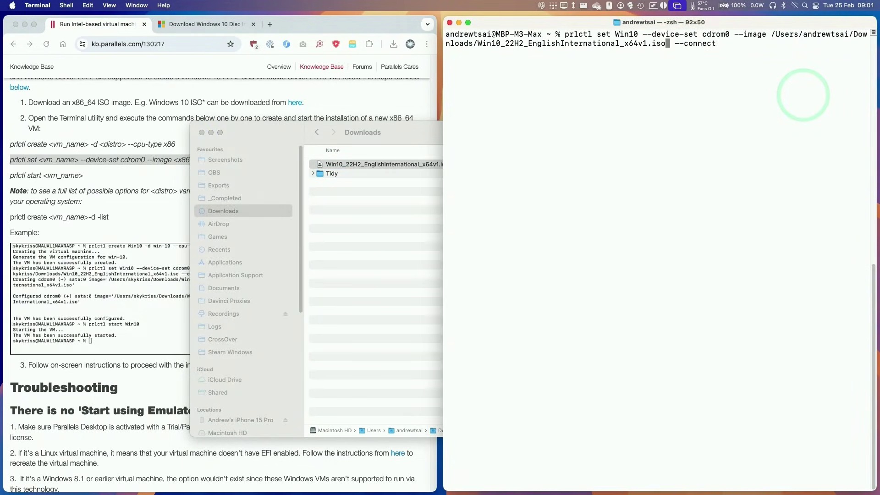
pyautogui.press('Delete')
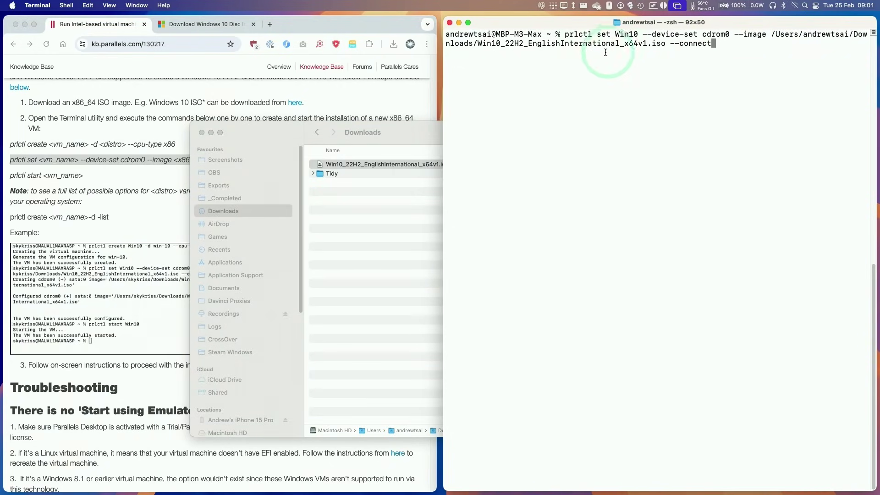
# Run the cdrom0 configuration command after checking it against the article, then select 'prlctl start' in Chrome
pyautogui.click(136, 196)
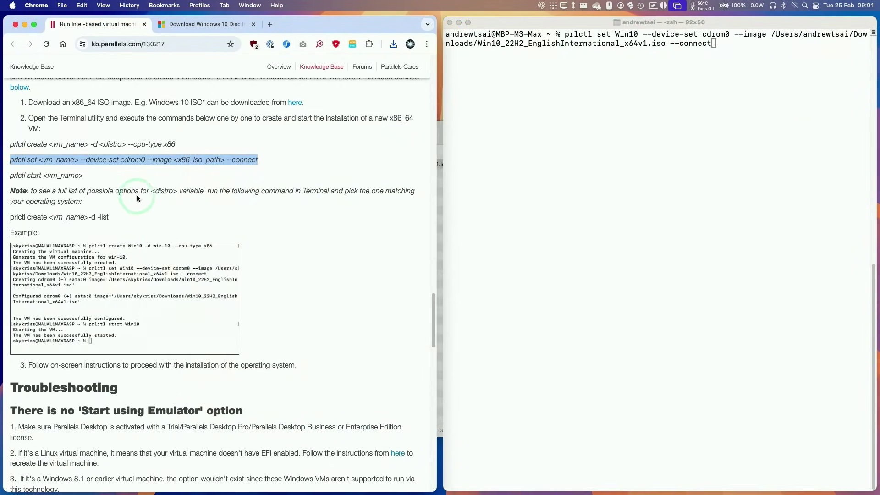
pyautogui.click(461, 130)
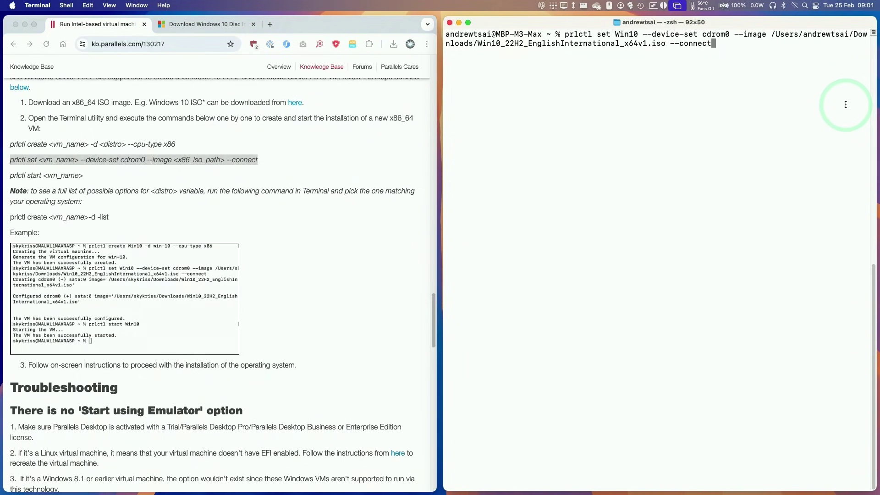
pyautogui.press('Return')
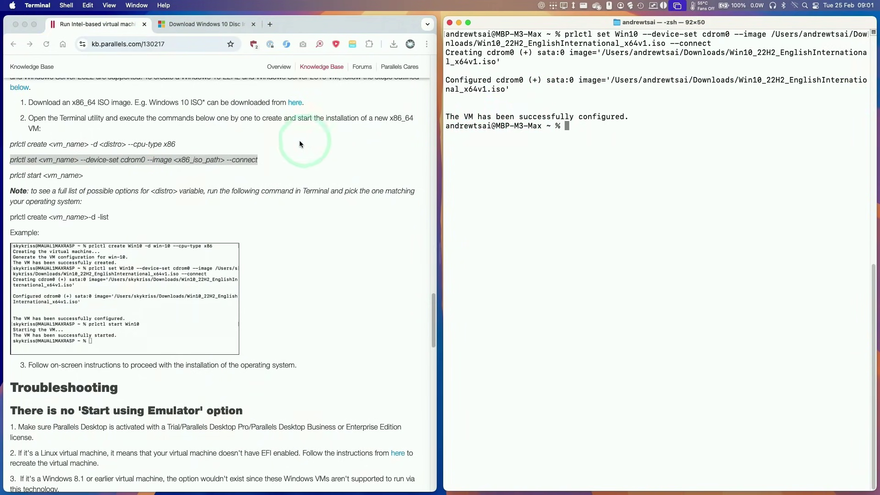
pyautogui.moveTo(41, 176); pyautogui.dragTo(10, 175)
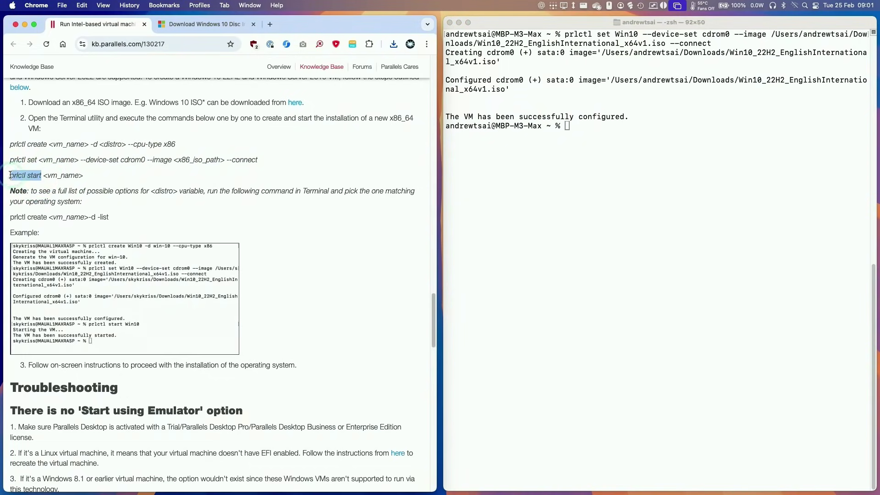
pyautogui.click(557, 152)
# Paste the 'prlctl start' command into the Terminal prompt to boot the Win10 VM
pyautogui.click(557, 152)
pyautogui.press('super+v')
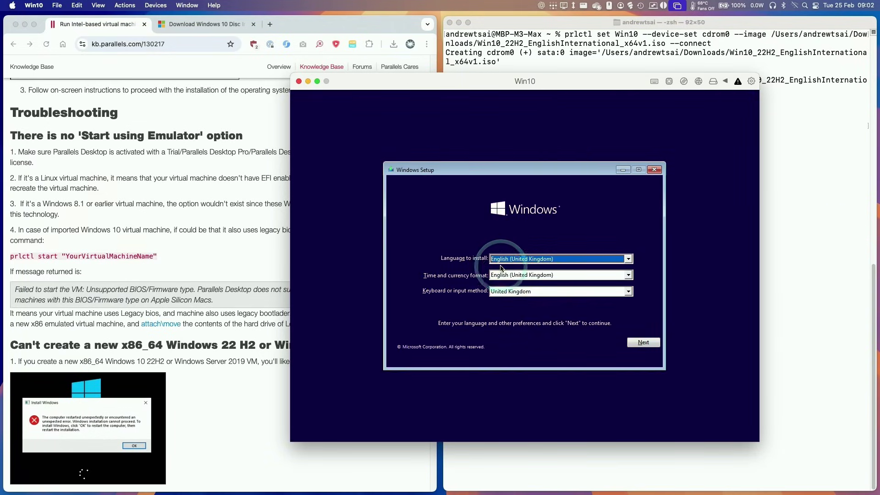
# Accept the language settings, begin installing Windows and continue without a product key
pyautogui.click(645, 345)
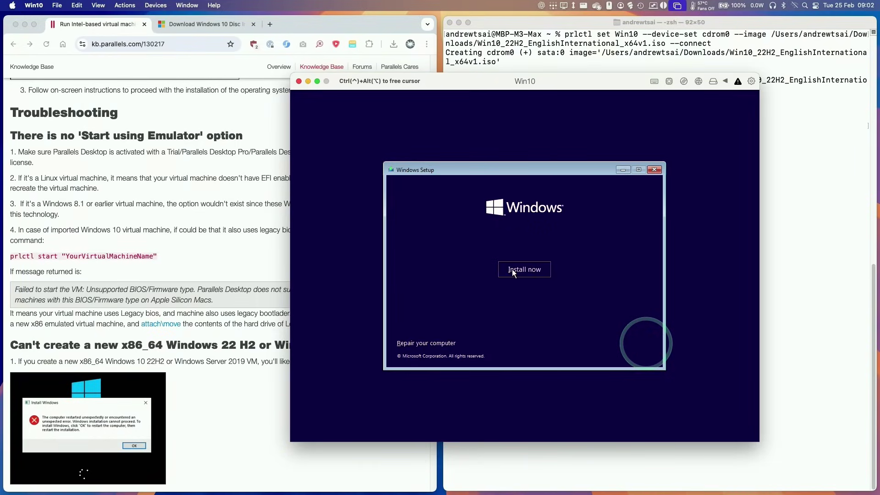
pyautogui.click(513, 268)
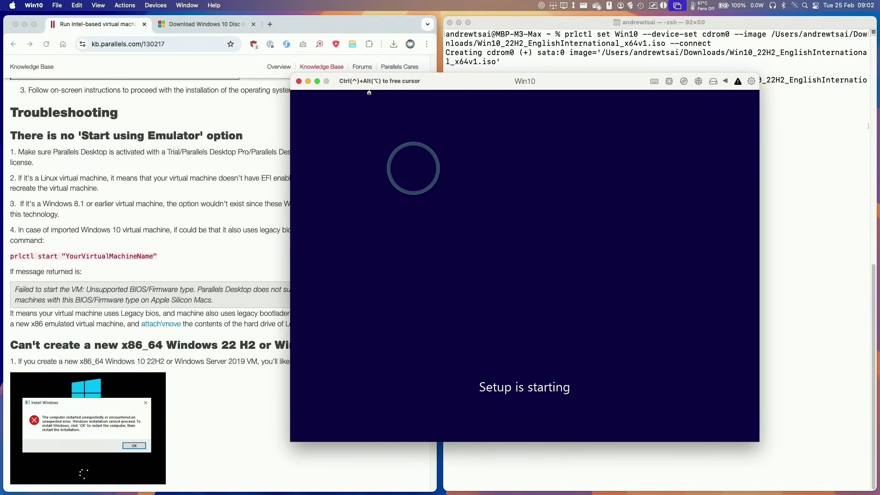
pyautogui.hotkey('ctrl', 'alt')
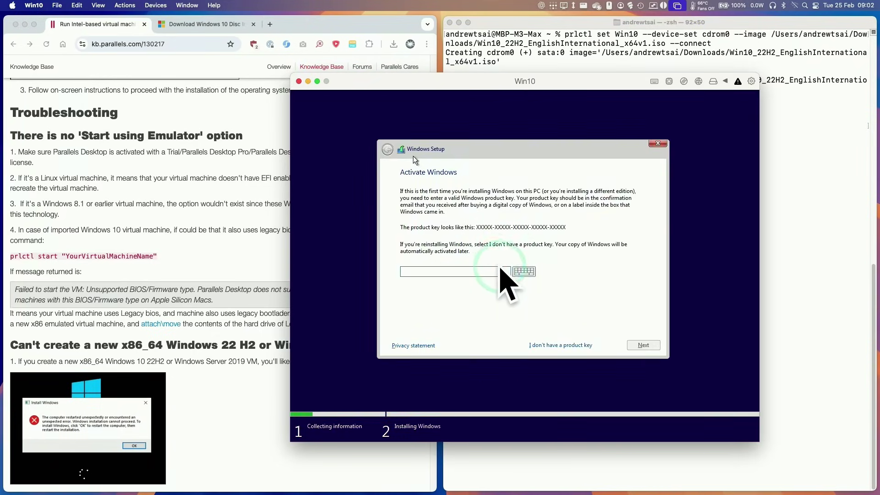
pyautogui.click(474, 167)
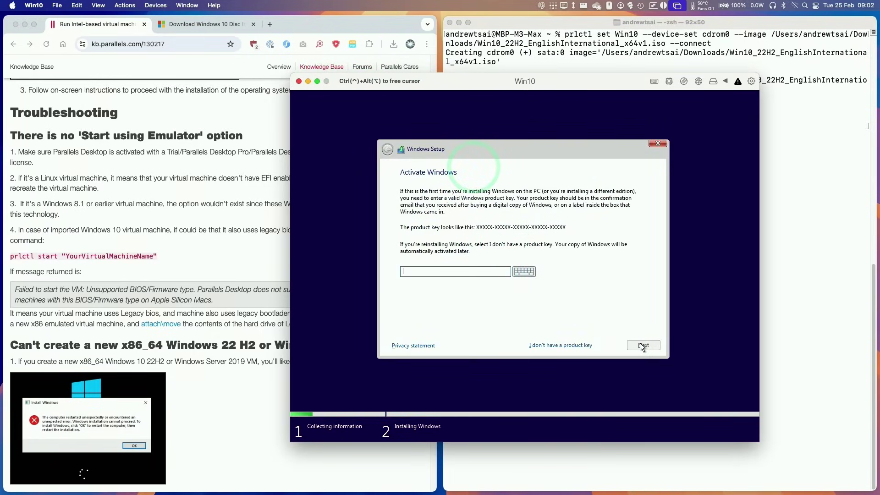
pyautogui.click(564, 346)
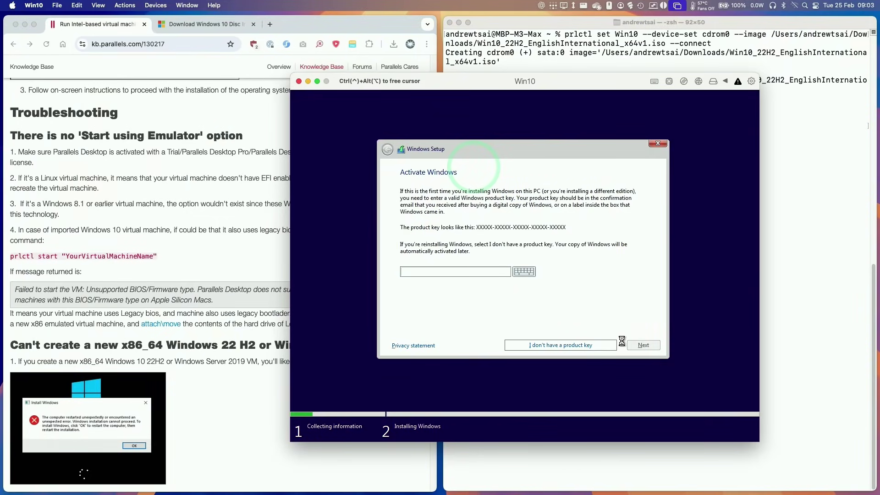
# Choose Windows 10 Pro, accept the licence and pick a Custom install on the 256 GB Drive 0
pyautogui.scroll(-1, 518, 230)
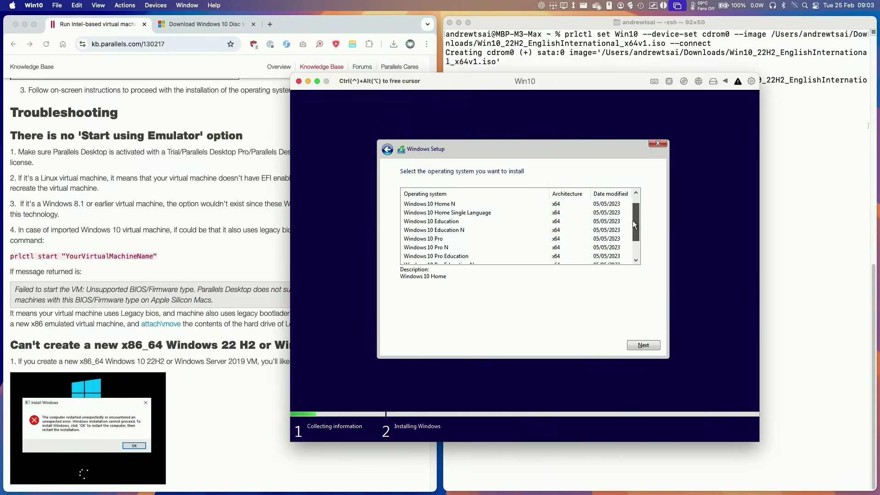
pyautogui.click(433, 230)
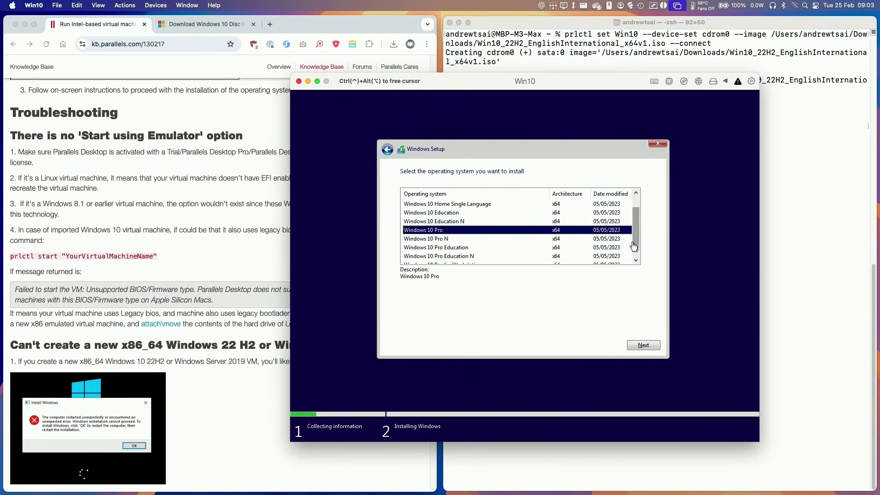
pyautogui.scroll(-1, 635, 248)
pyautogui.scroll(-2, 635, 248)
pyautogui.click(643, 345)
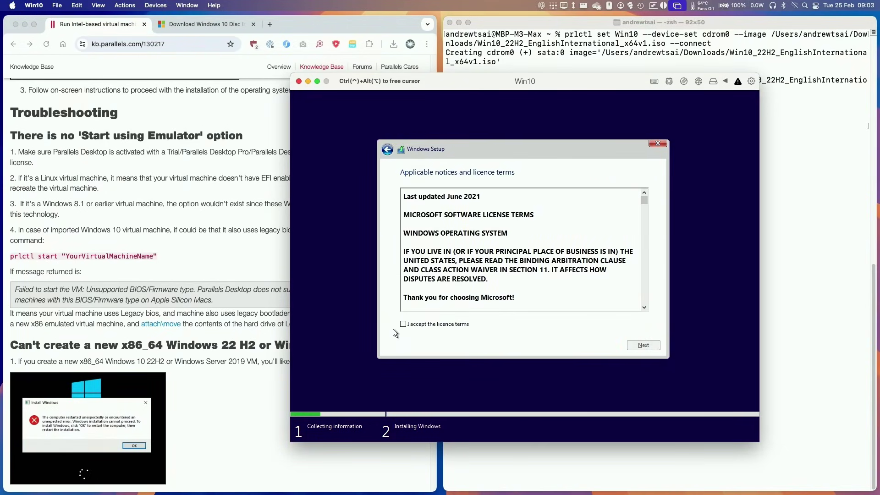
pyautogui.click(643, 344)
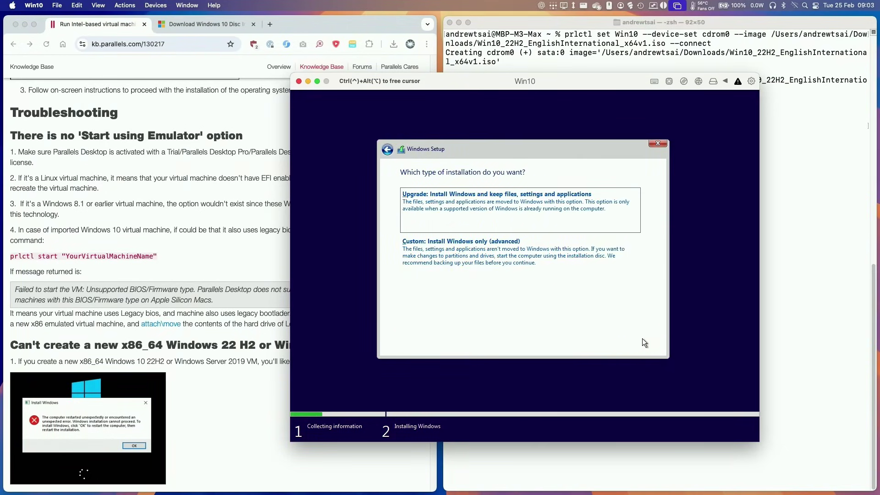
pyautogui.click(481, 251)
pyautogui.click(450, 213)
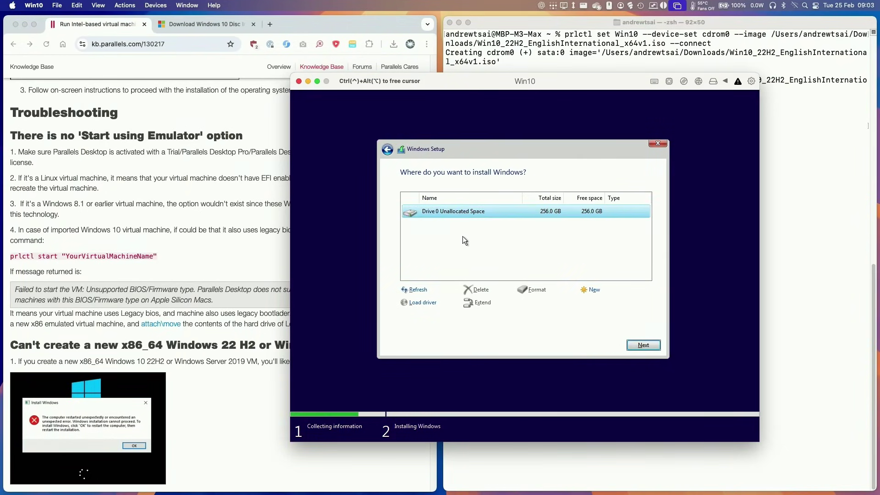
# Start installing Windows onto Drive 0, releasing the cursor from the VM while it installs
pyautogui.click(643, 344)
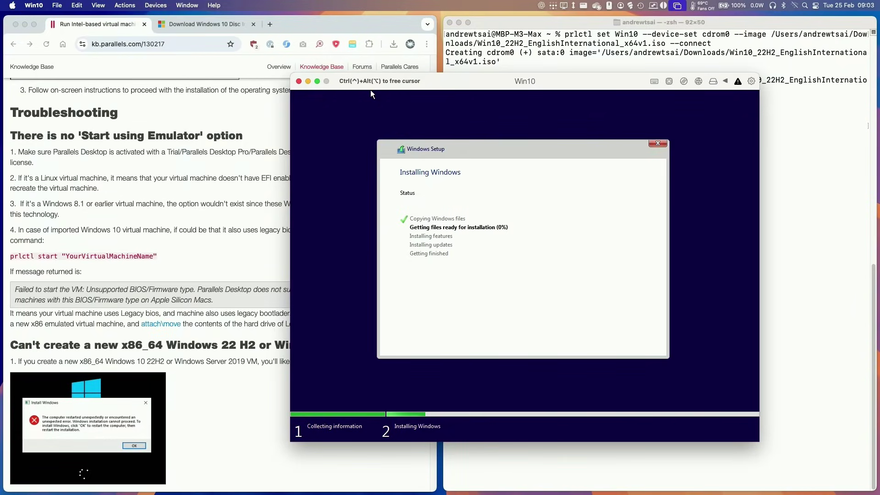
pyautogui.hotkey('ctrl', 'alt')
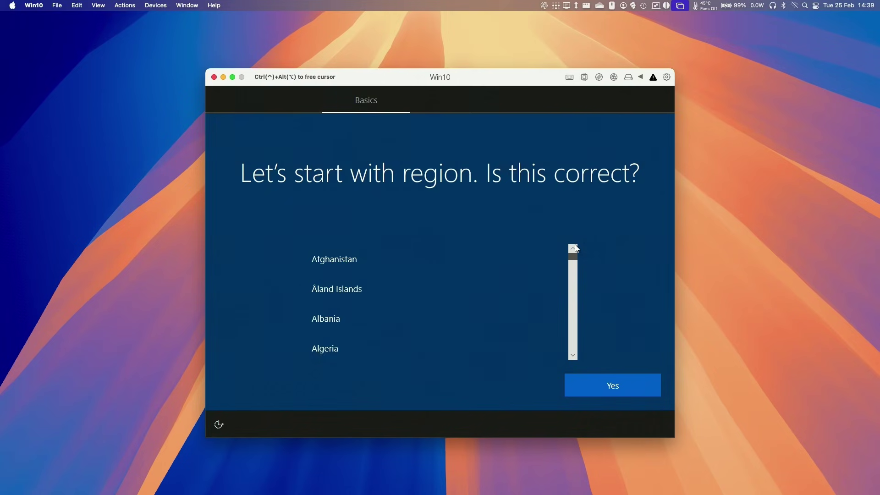
pyautogui.moveTo(573, 255); pyautogui.dragTo(574, 342)
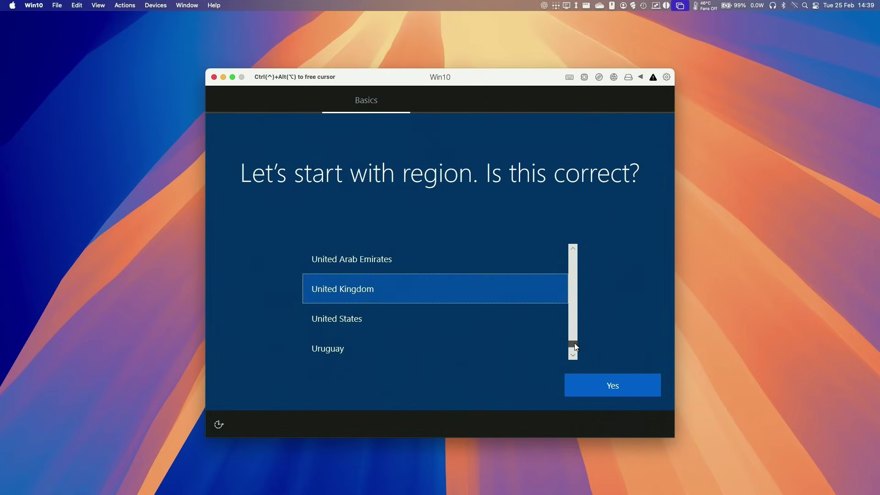
# Keep United Kingdom region and keyboard, skip a second layout, set up offline and enter a local account name
pyautogui.click(623, 390)
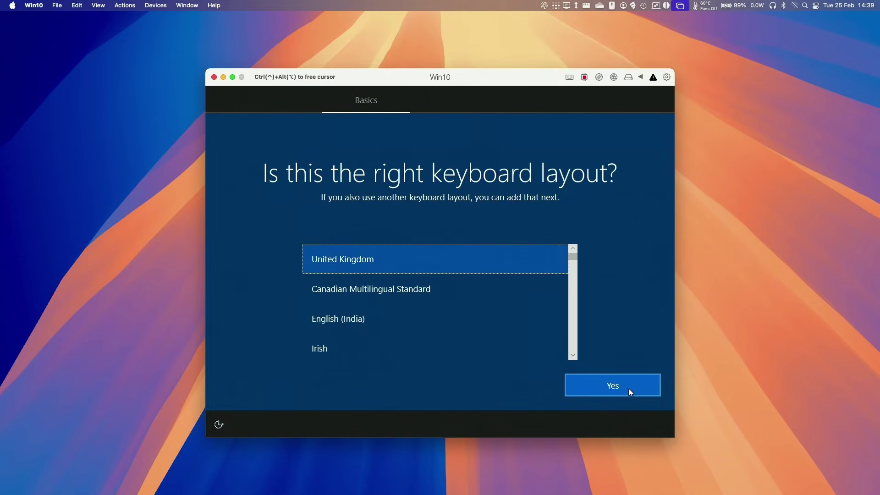
pyautogui.click(628, 388)
pyautogui.click(597, 380)
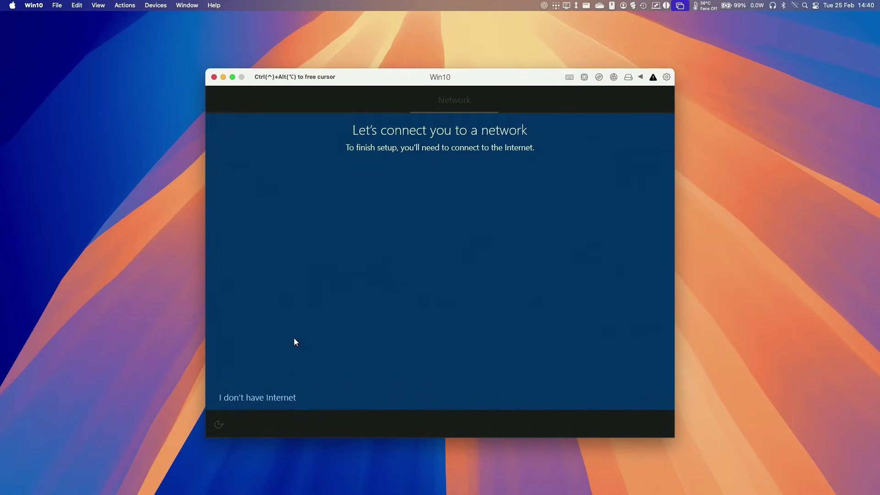
pyautogui.click(253, 398)
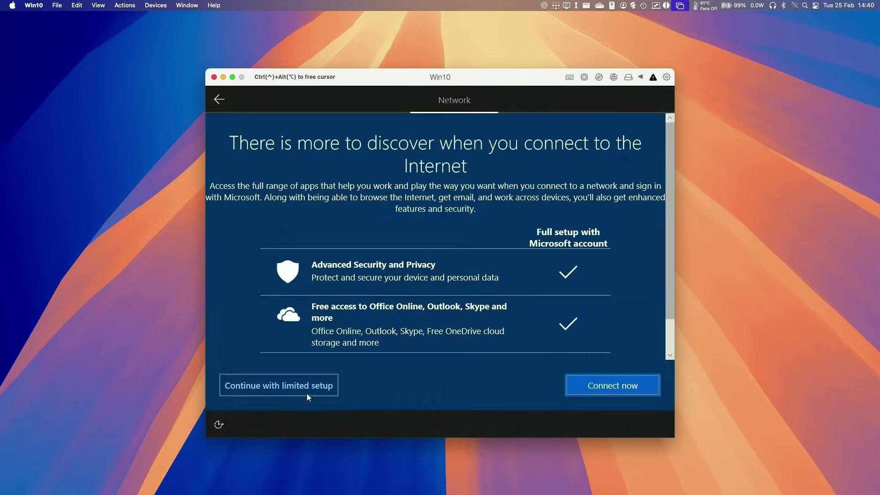
pyautogui.click(304, 389)
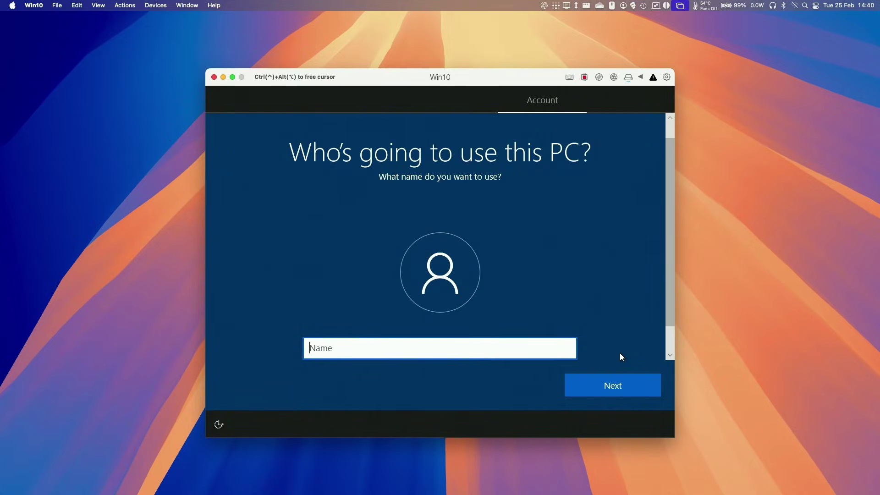
pyautogui.write('A')
pyautogui.press('Return')
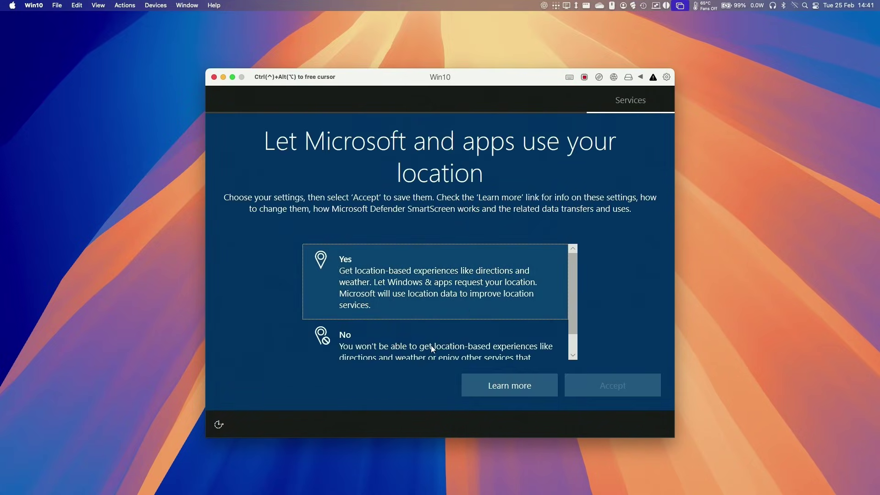
# Refuse location, send only required diagnostics, decline tailored experiences and choose Not now for Cortana
pyautogui.click(386, 351)
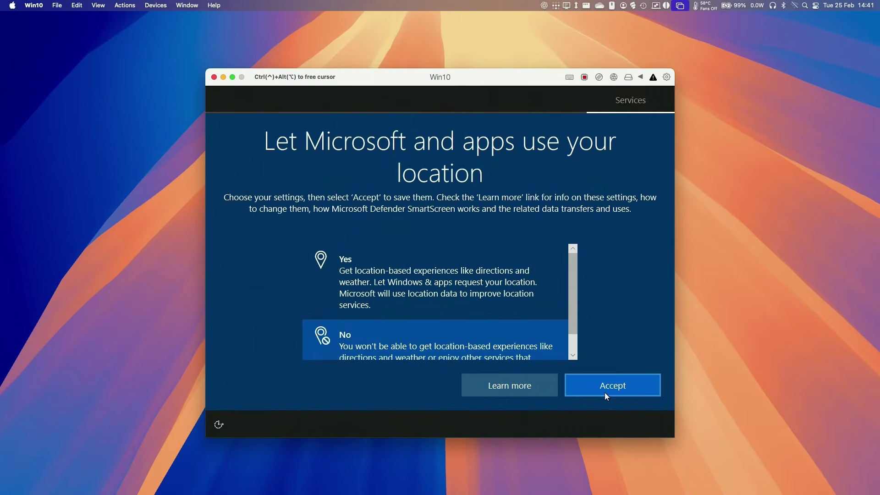
pyautogui.click(627, 388)
pyautogui.click(586, 378)
pyautogui.scroll(-3, 514, 337)
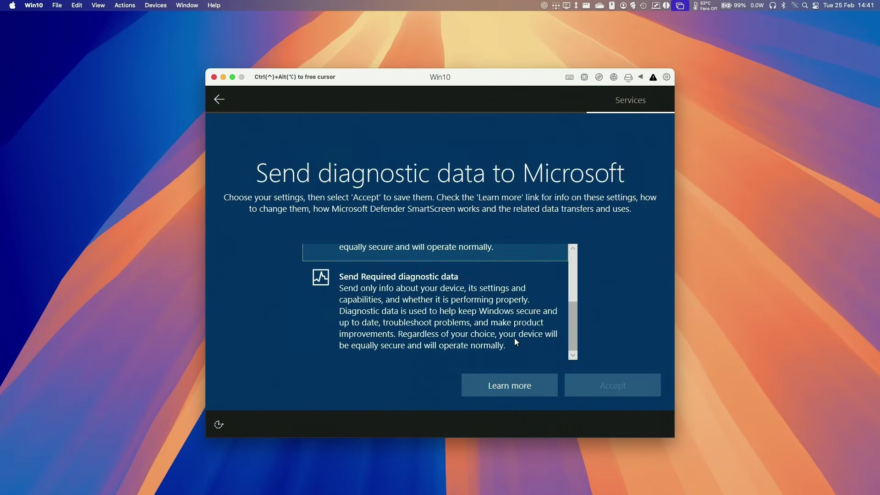
pyautogui.click(514, 337)
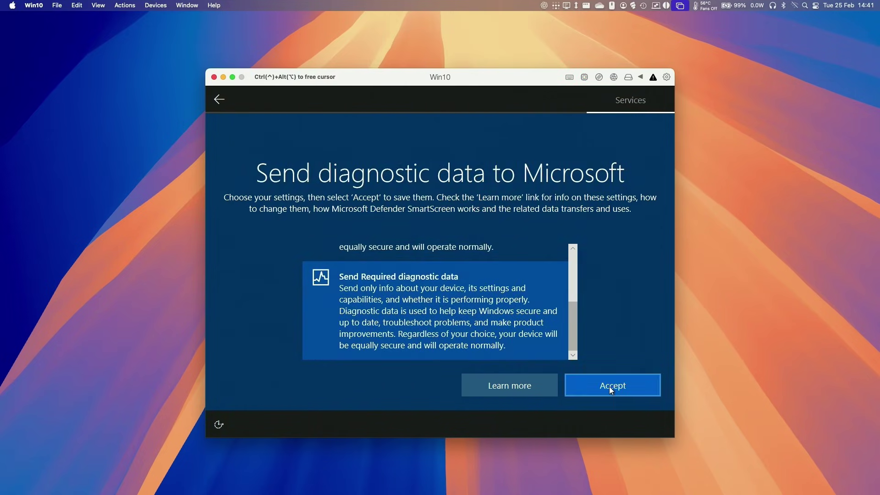
pyautogui.click(609, 386)
pyautogui.click(545, 355)
pyautogui.click(600, 384)
pyautogui.click(501, 348)
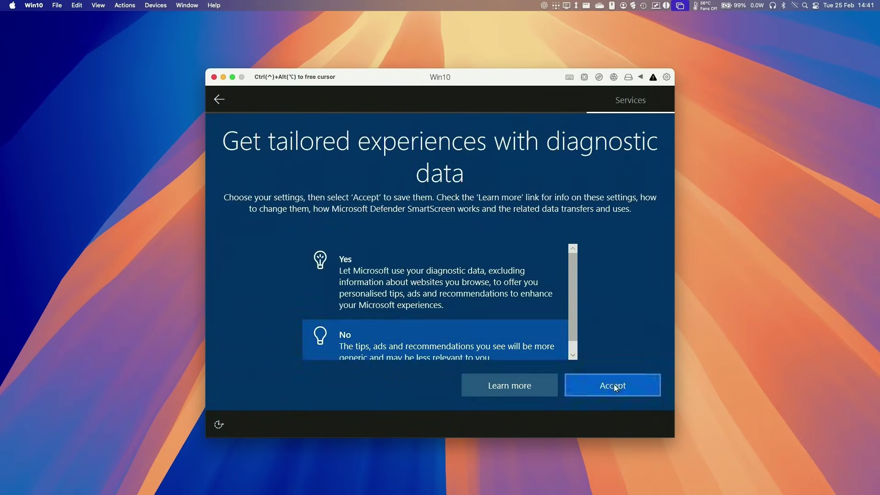
pyautogui.click(614, 385)
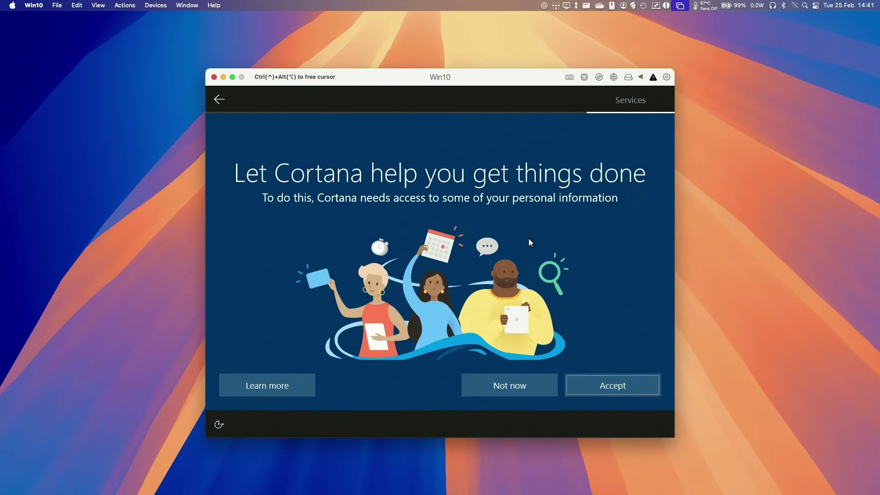
pyautogui.click(529, 385)
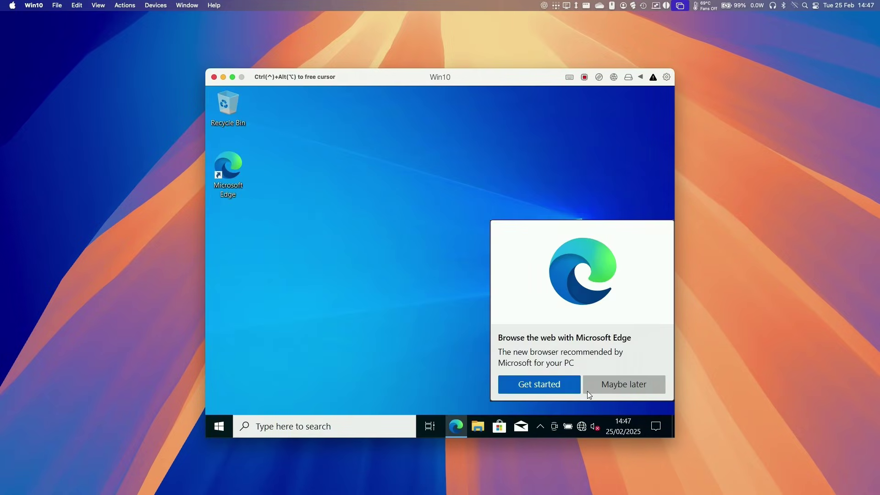
# Dismiss the Edge promotion and open the network status settings from the action centre
pyautogui.click(598, 384)
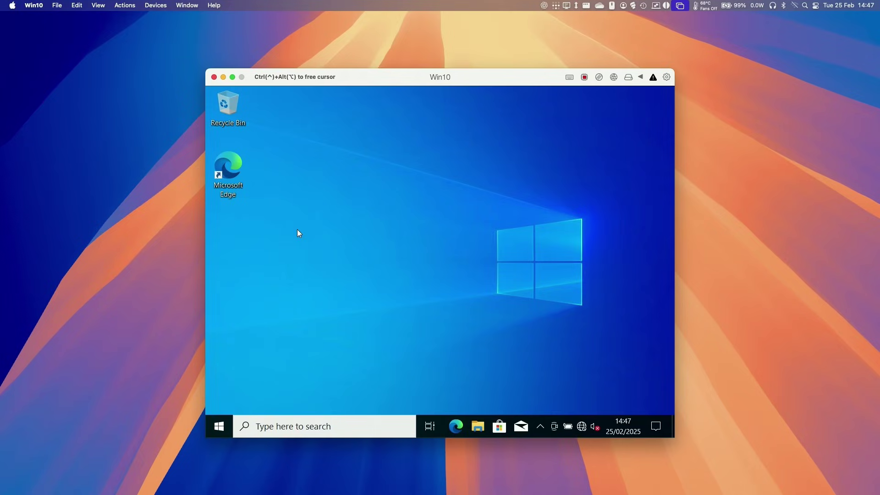
pyautogui.click(656, 426)
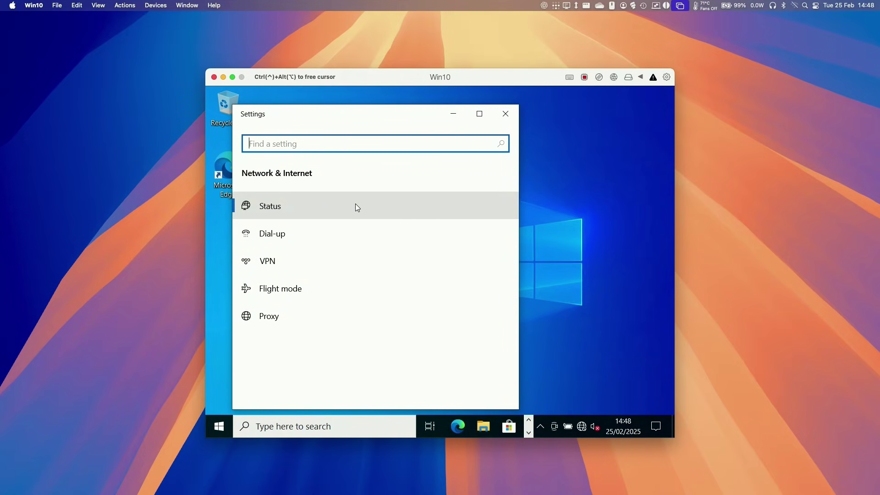
pyautogui.click(355, 204)
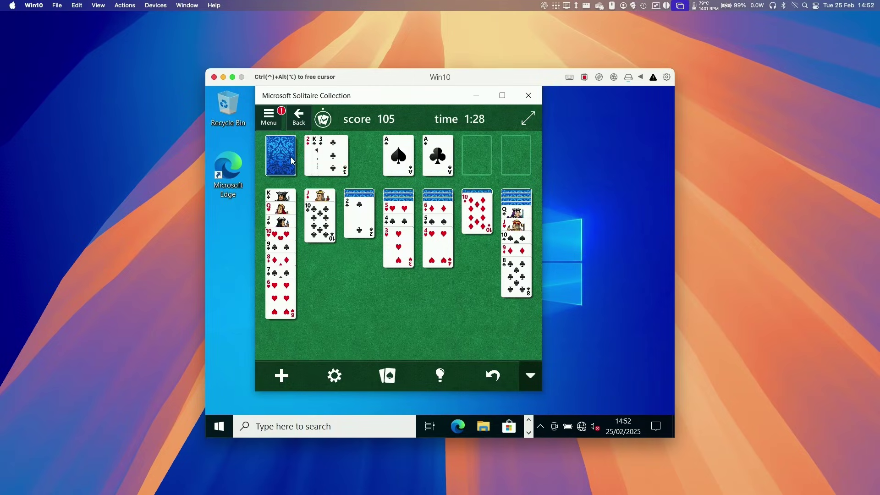
# Move the 3 of clubs onto the 4 of hearts and the 2 of spades to its foundation, then free the cursor
pyautogui.moveTo(338, 165); pyautogui.dragTo(420, 231)
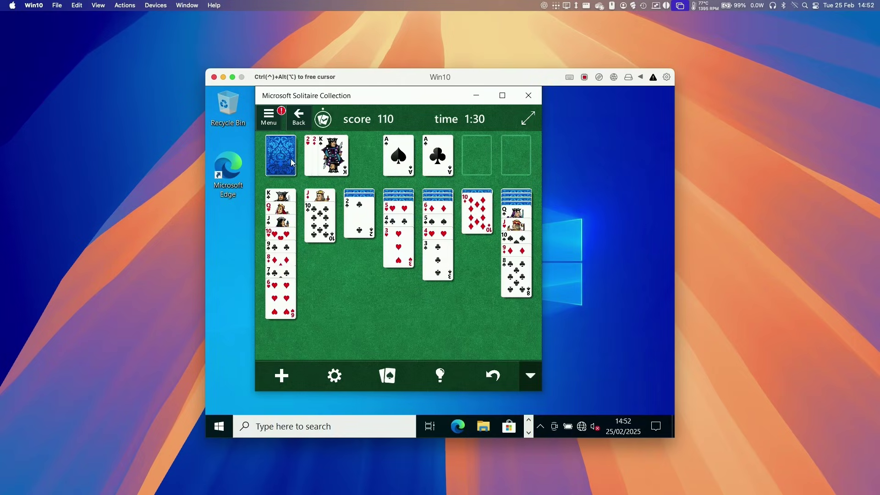
pyautogui.click(333, 164)
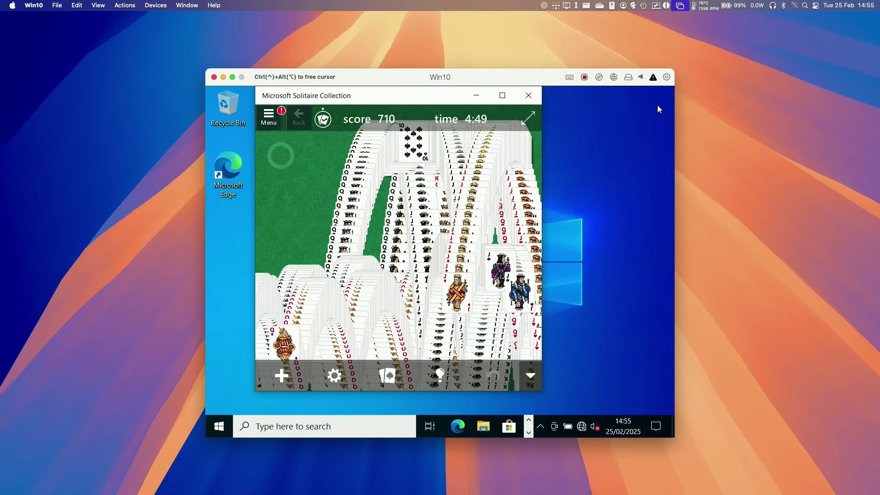
pyautogui.hotkey('ctrl', 'alt')
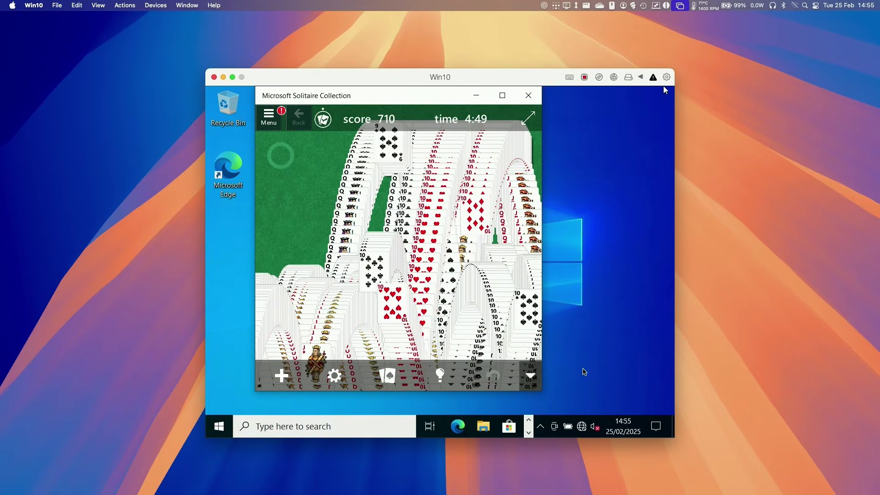